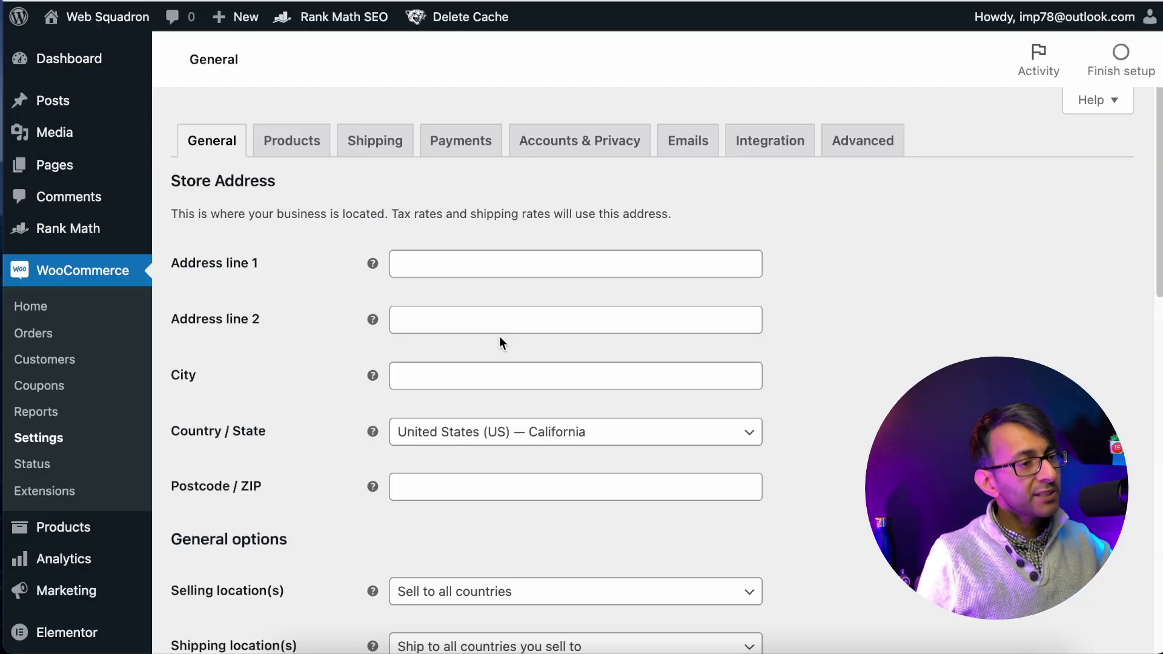
# Open the Payments settings tab and review WooCommerce Payments, bank transfer, check and cash on delivery.
pyautogui.click(469, 146)
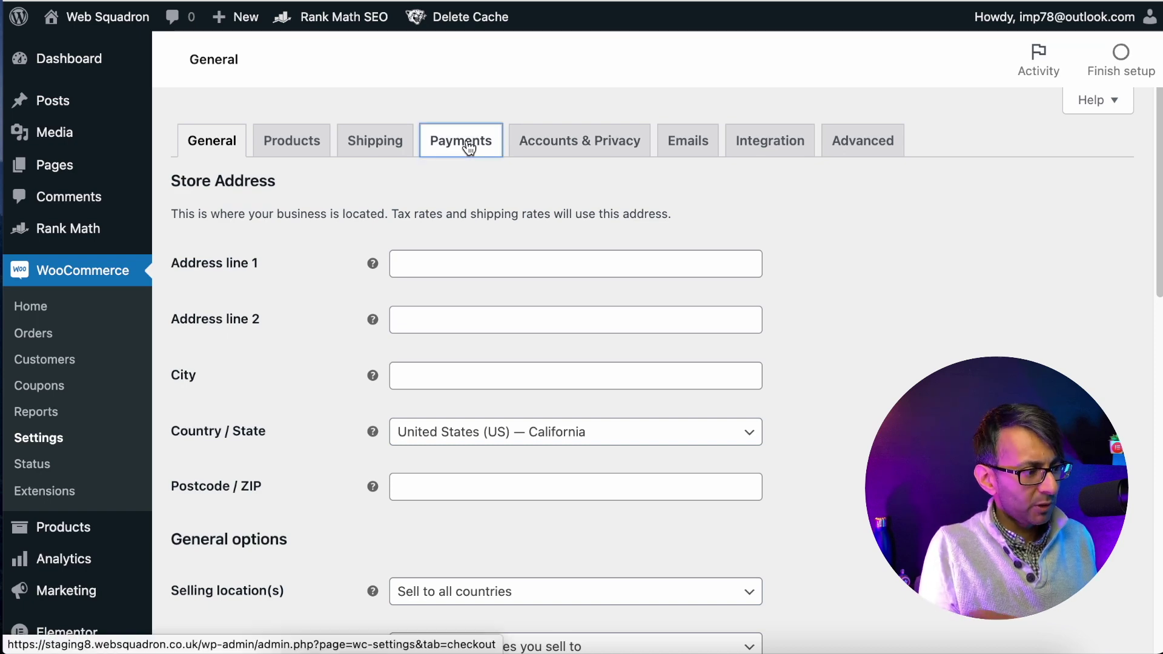
pyautogui.scroll(-2, 605, 363)
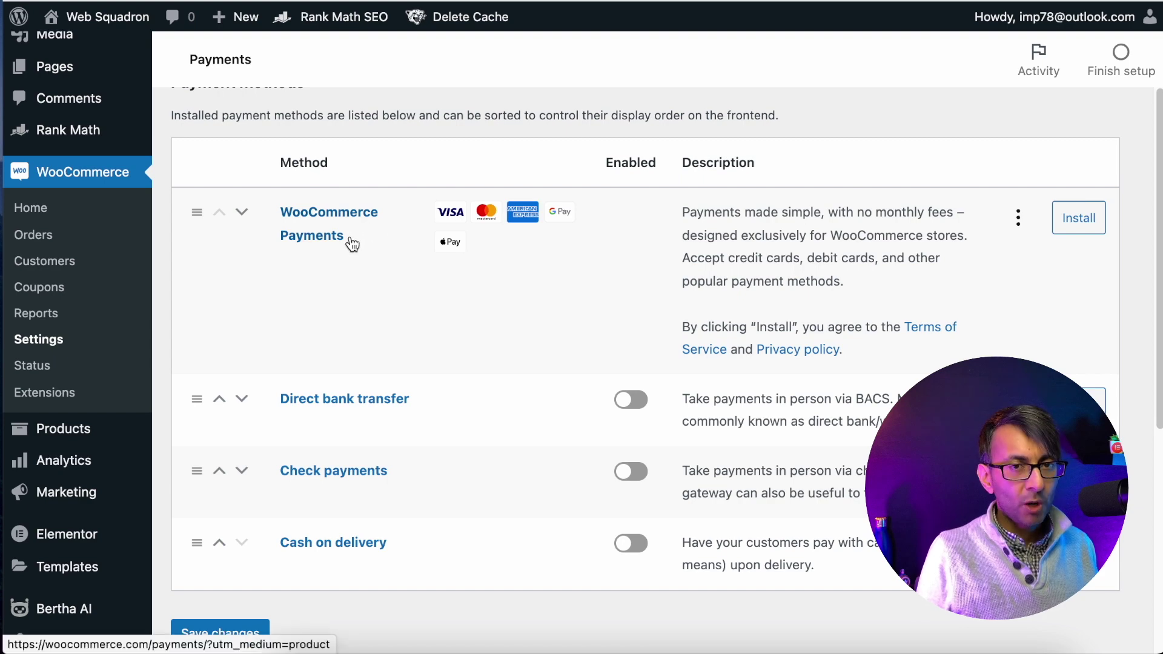
pyautogui.scroll(-1, 515, 336)
pyautogui.scroll(3, 514, 336)
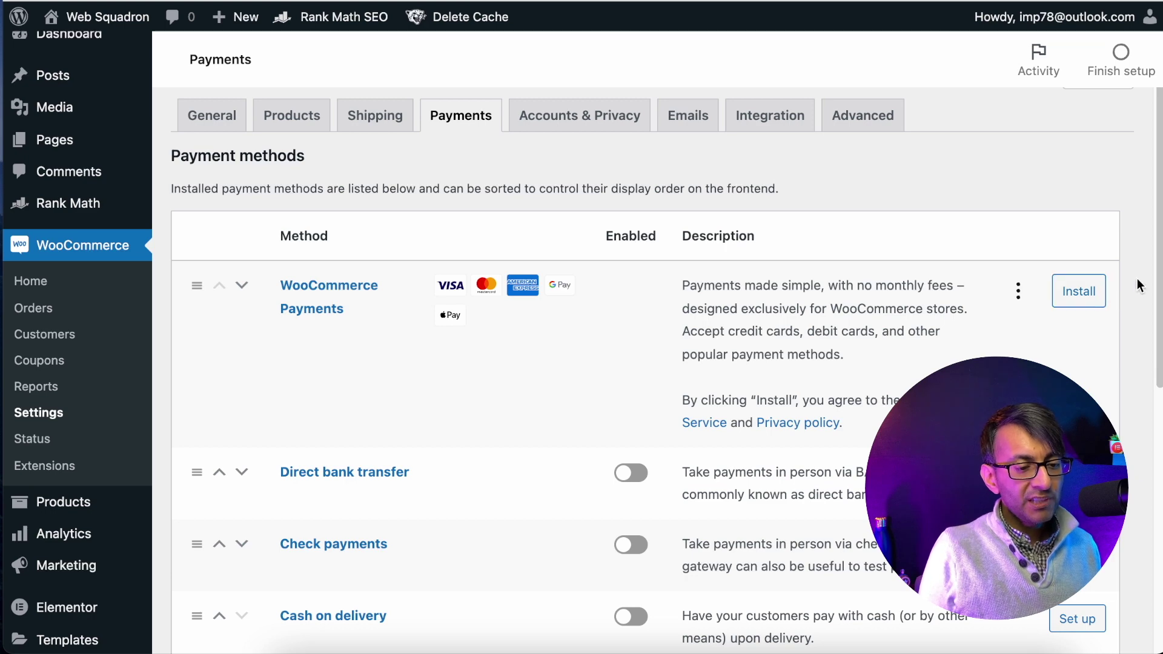
pyautogui.scroll(-2, 1155, 312)
pyautogui.scroll(-6, 1155, 312)
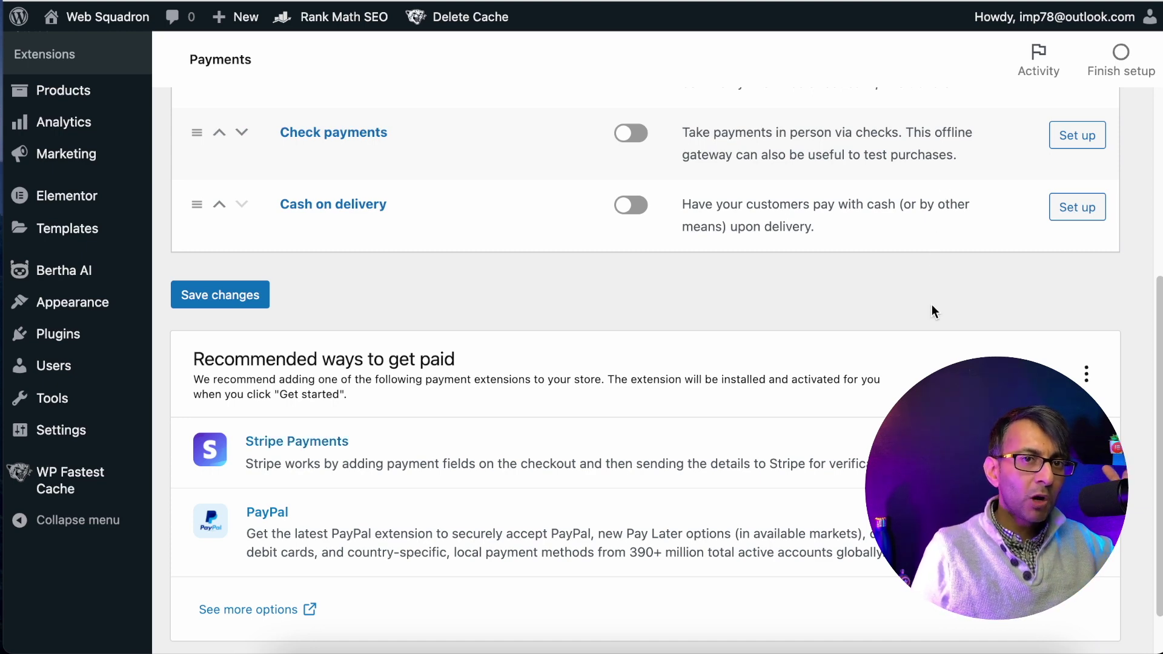
pyautogui.scroll(10, 1121, 419)
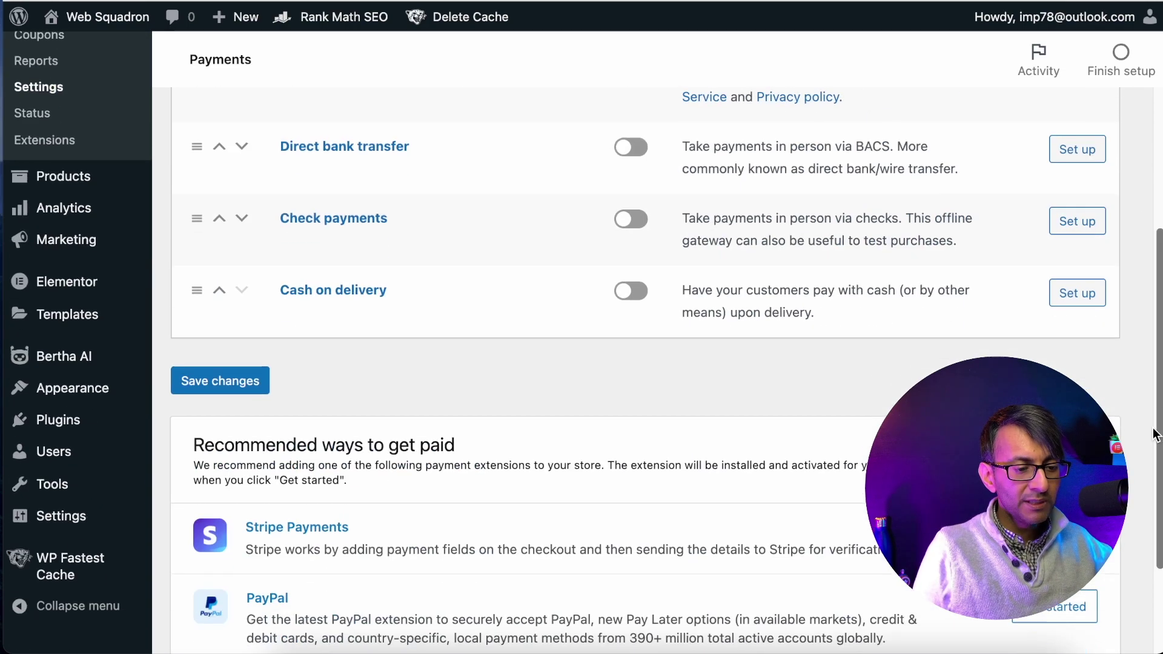
pyautogui.scroll(-8, 1144, 263)
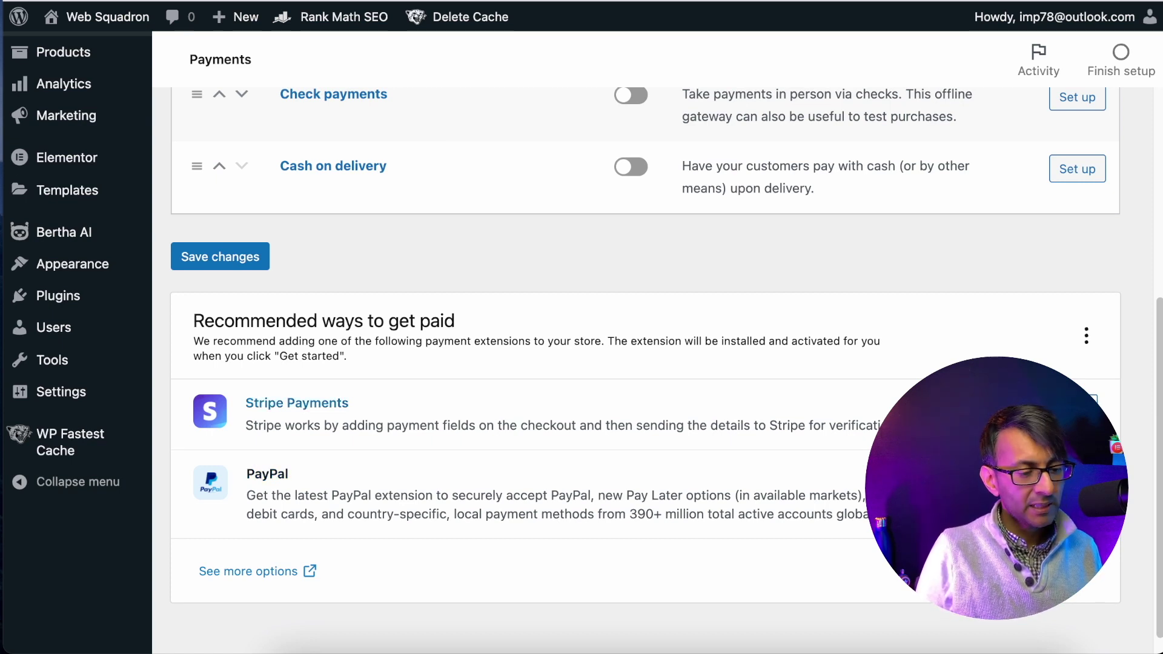
pyautogui.scroll(8, 1150, 430)
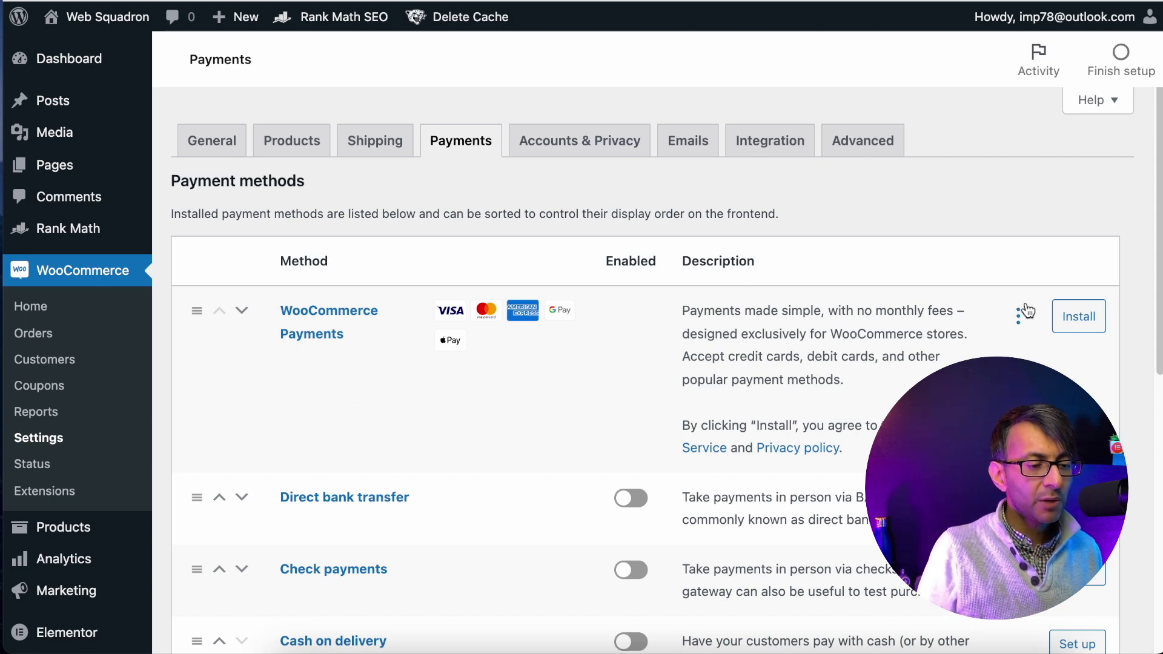
# Install WooCommerce Payments and finish its setup so the connection email is sent.
pyautogui.click(1077, 317)
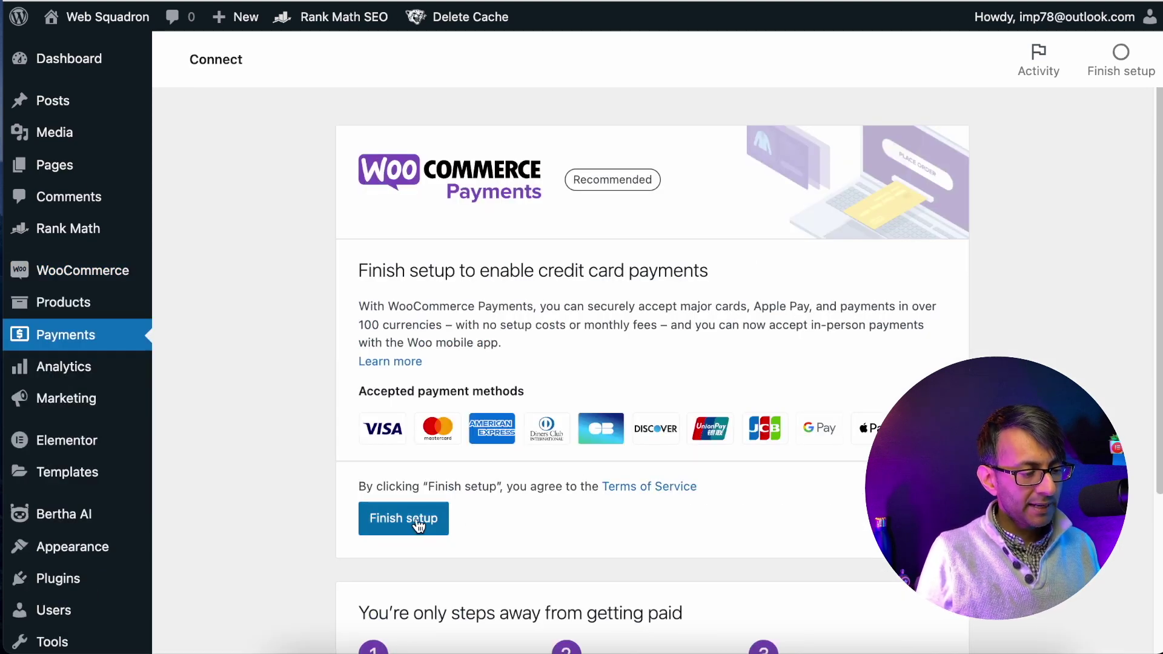
pyautogui.click(400, 525)
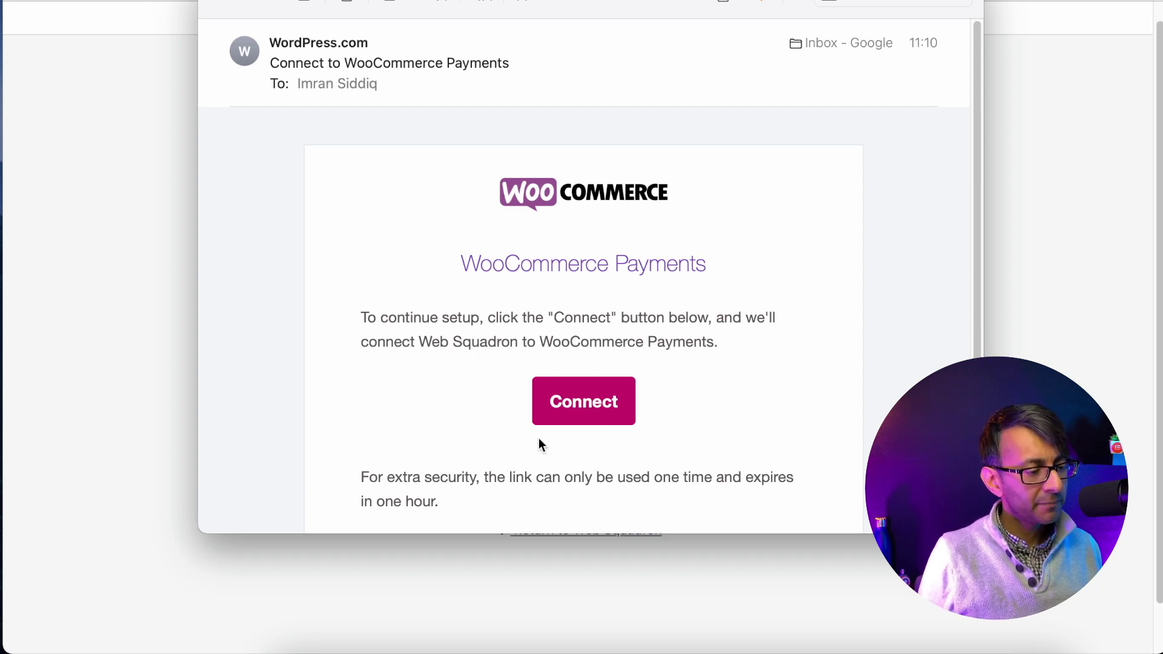
# Connect the store using the 'Connect to WooCommerce Payments' email's Connect button.
pyautogui.click(575, 404)
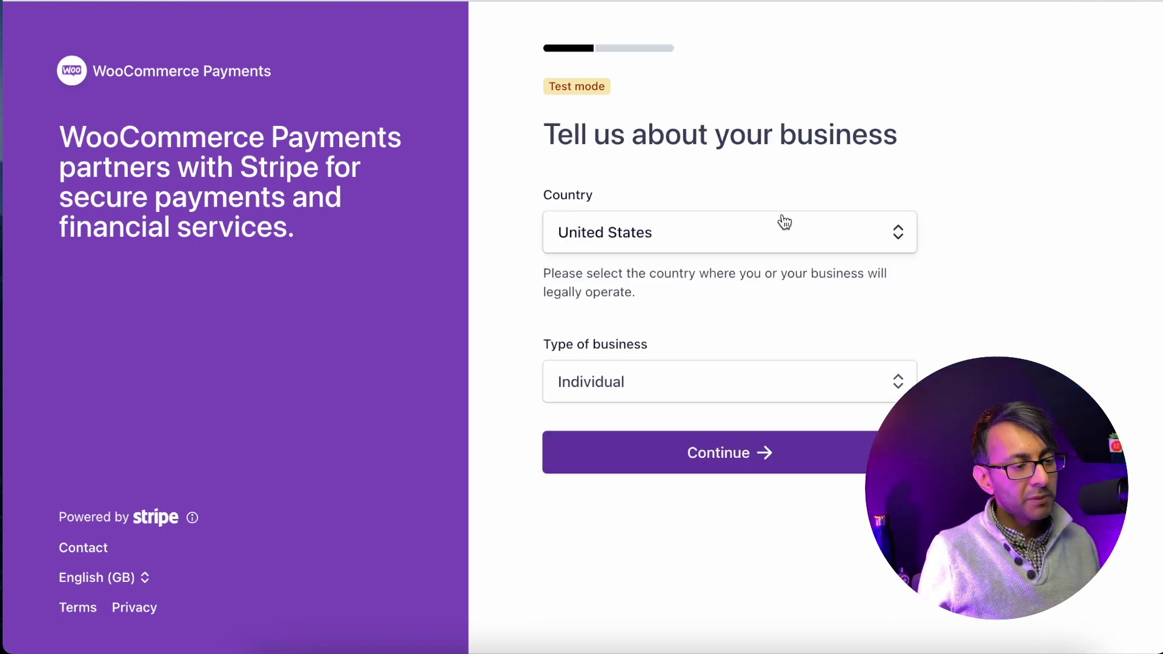
# Set the business country to United Kingdom and type to Individual / Sole Trader, then continue.
pyautogui.click(784, 222)
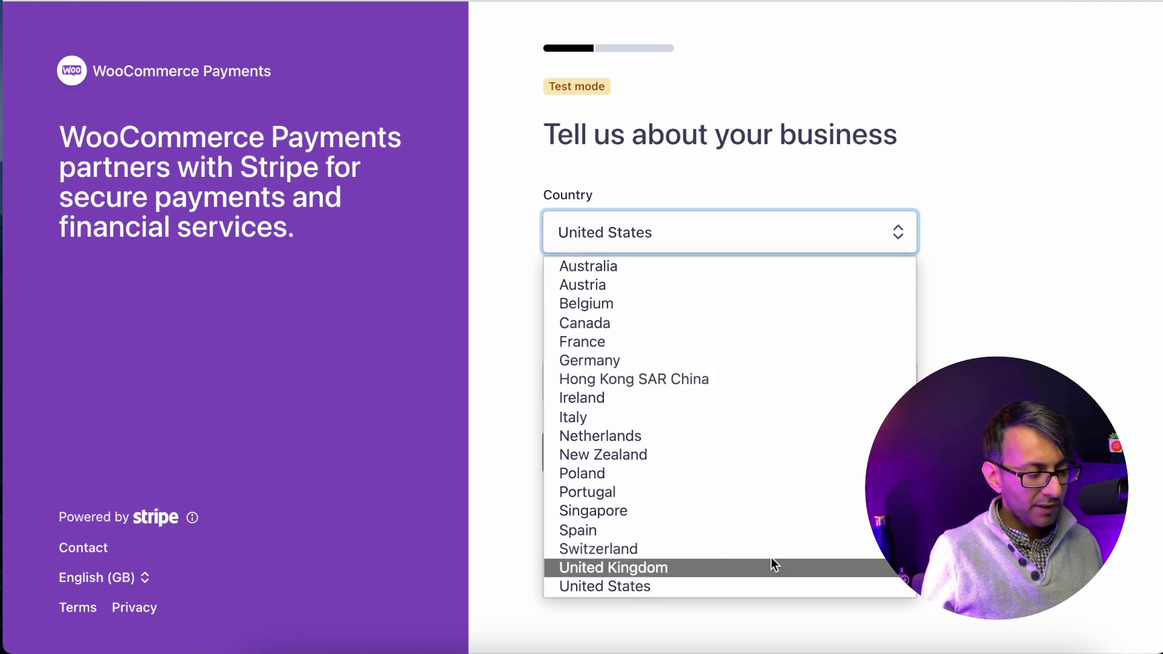
pyautogui.click(773, 565)
pyautogui.click(742, 381)
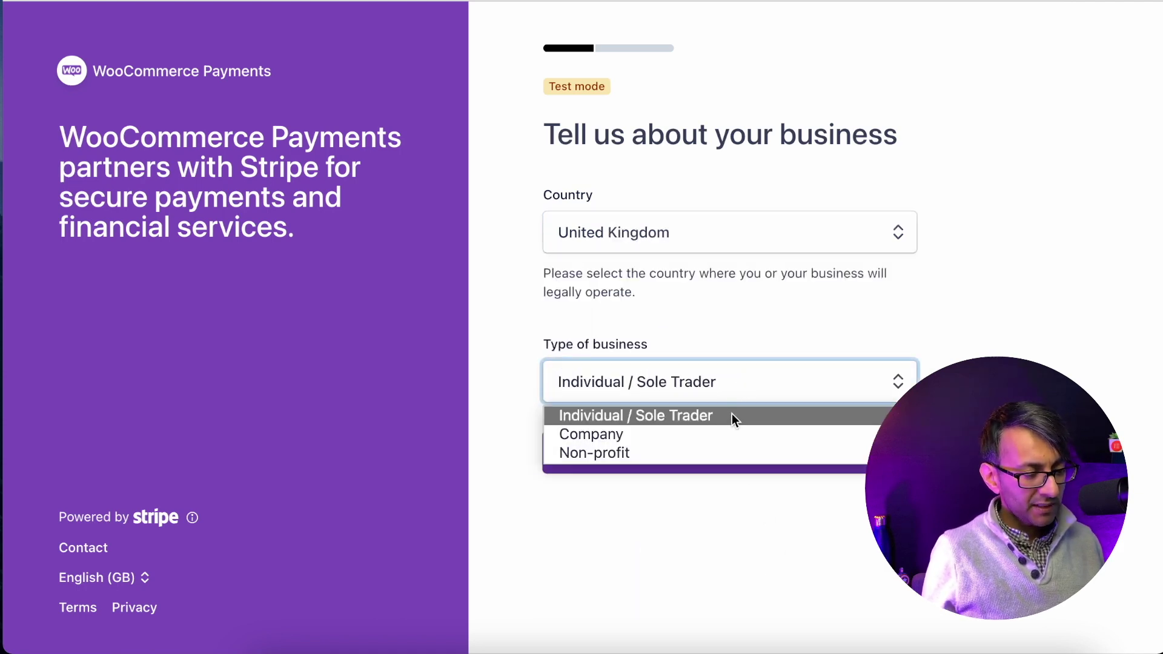
pyautogui.click(728, 433)
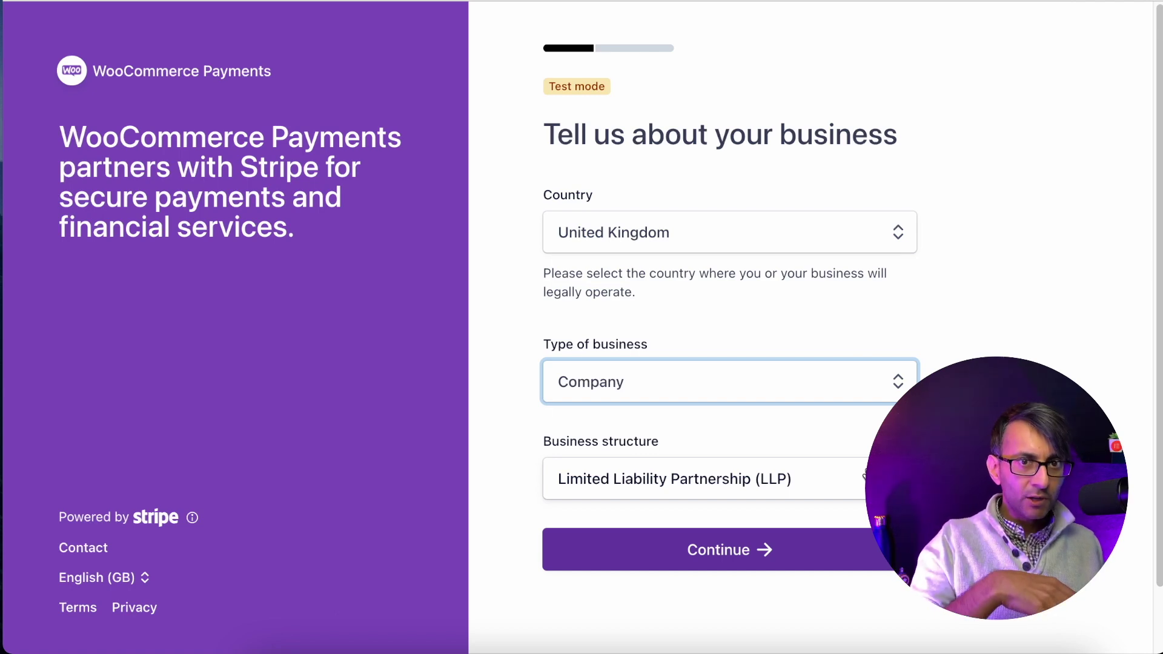
pyautogui.click(812, 397)
pyautogui.click(744, 416)
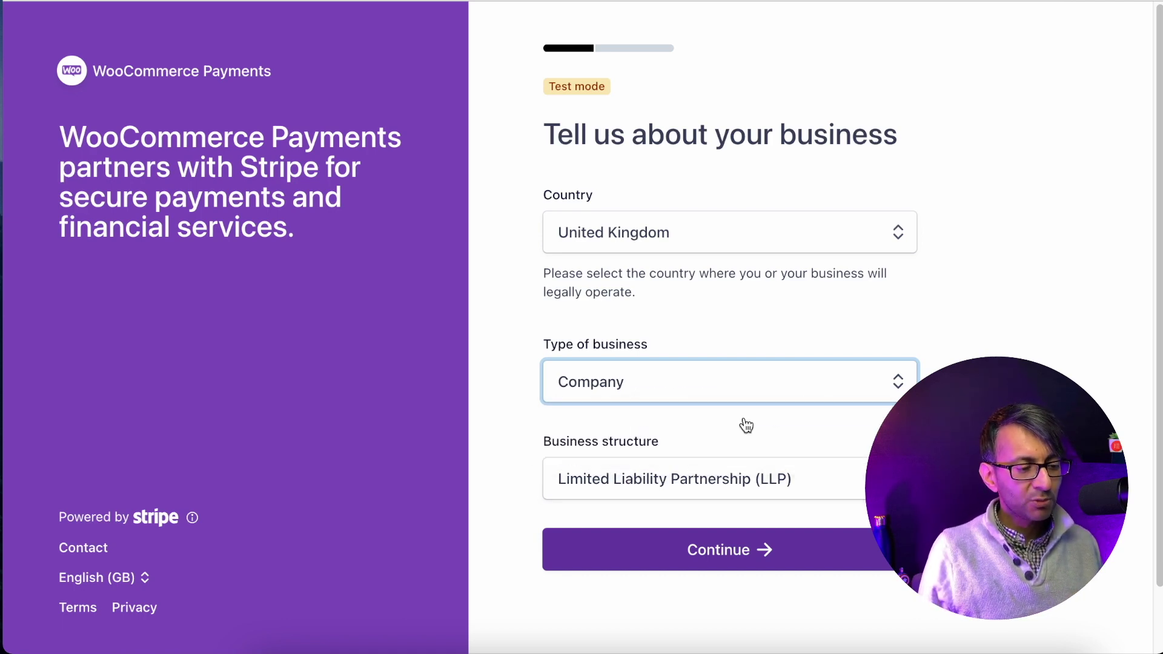
pyautogui.click(744, 458)
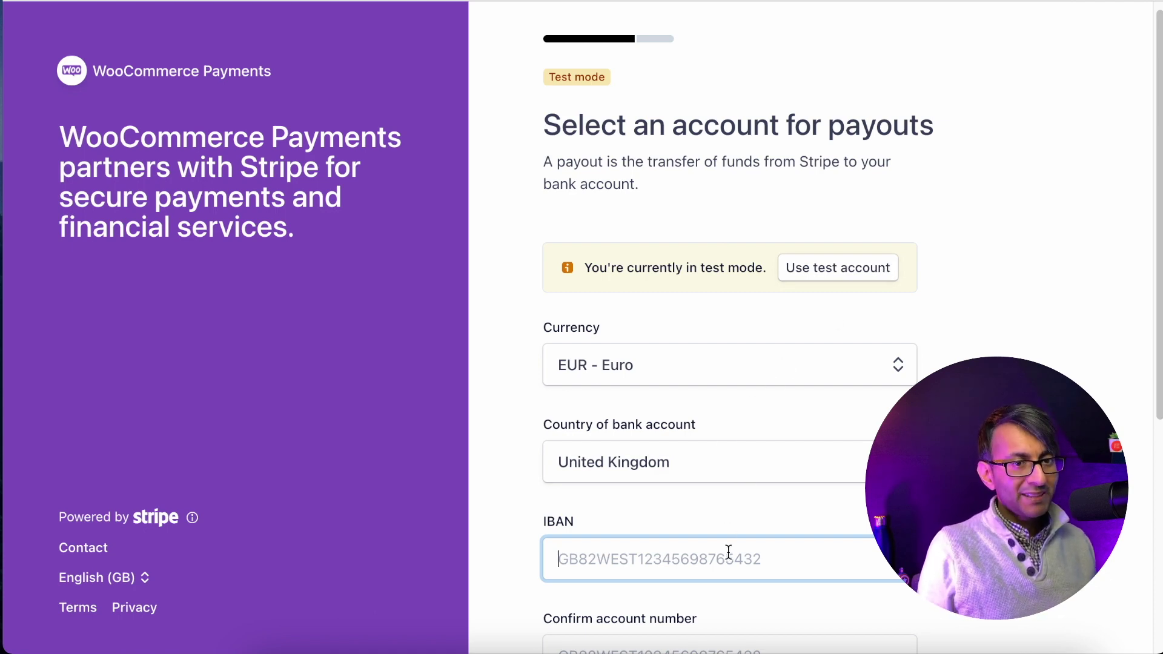
# Get past the payout account step with the test account to reach ID verification.
pyautogui.moveTo(1157, 266); pyautogui.dragTo(1156, 350)
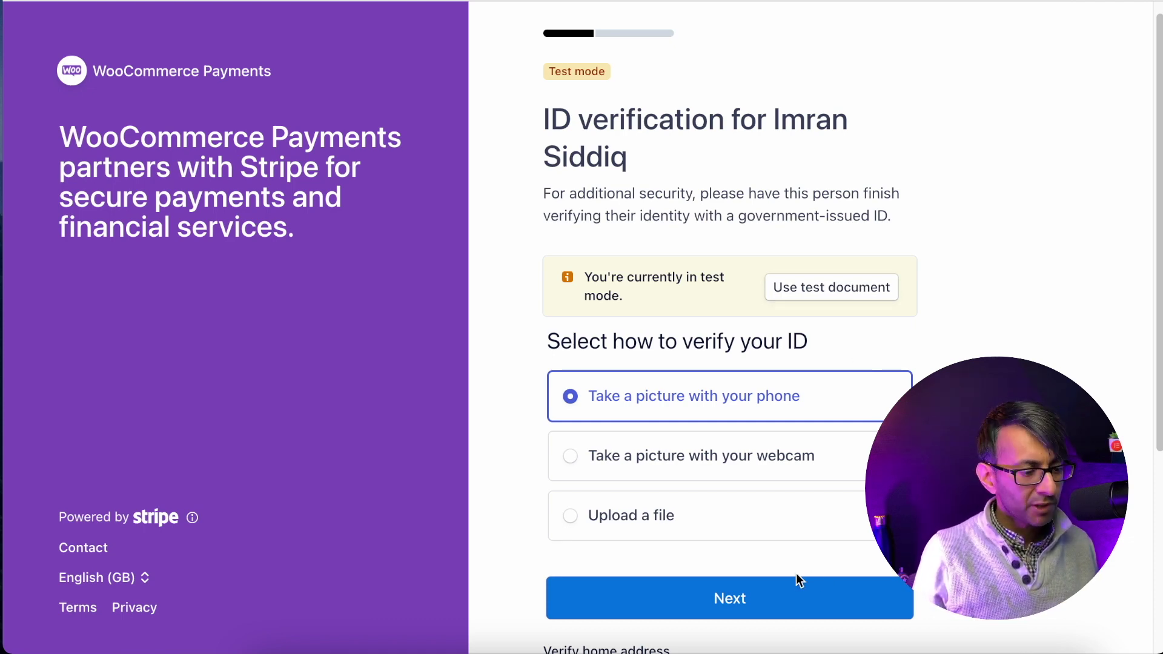
# Verify identity and home address with test documents, using a driver license as address proof.
pyautogui.click(837, 288)
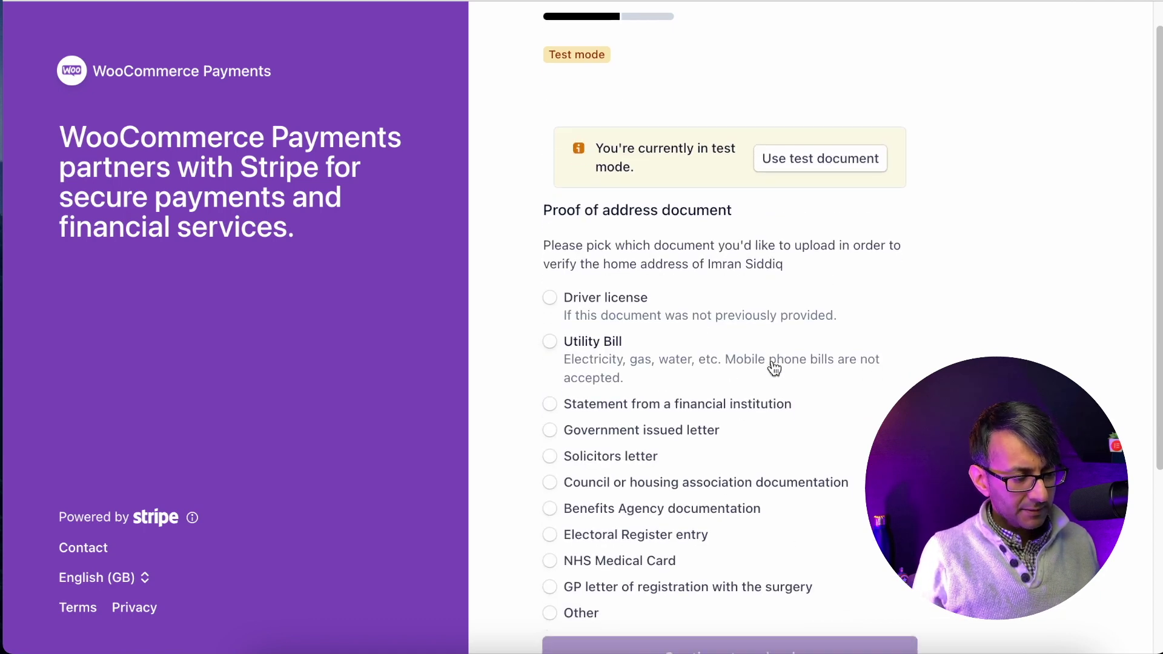
pyautogui.scroll(-3, 771, 366)
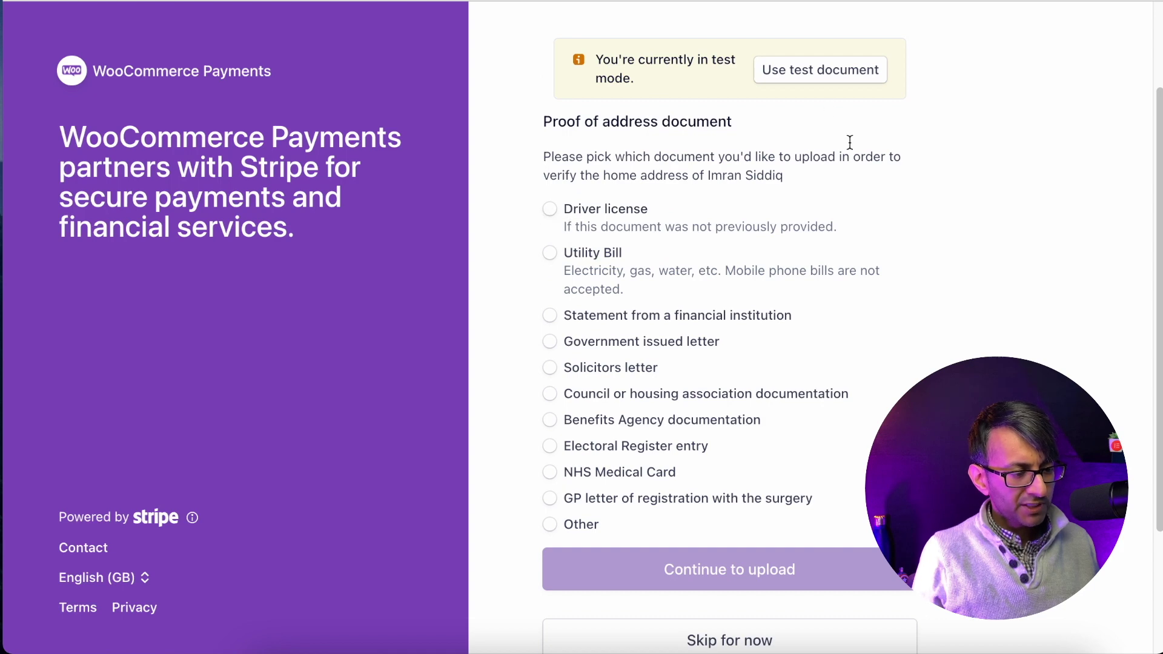
pyautogui.click(548, 210)
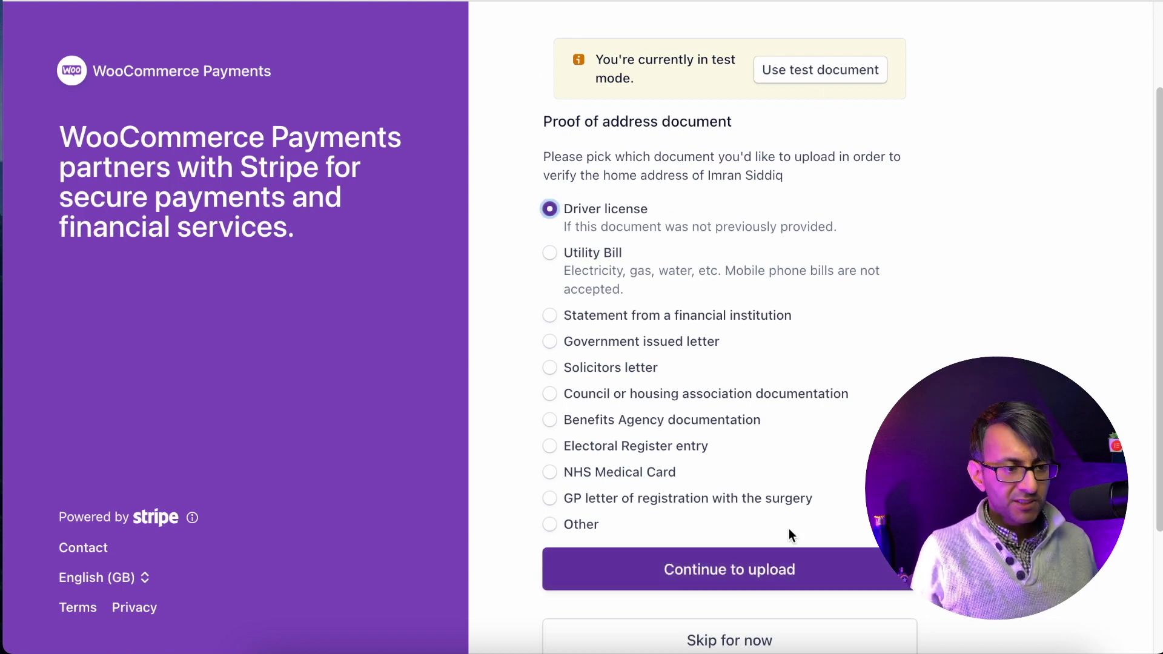
pyautogui.click(824, 72)
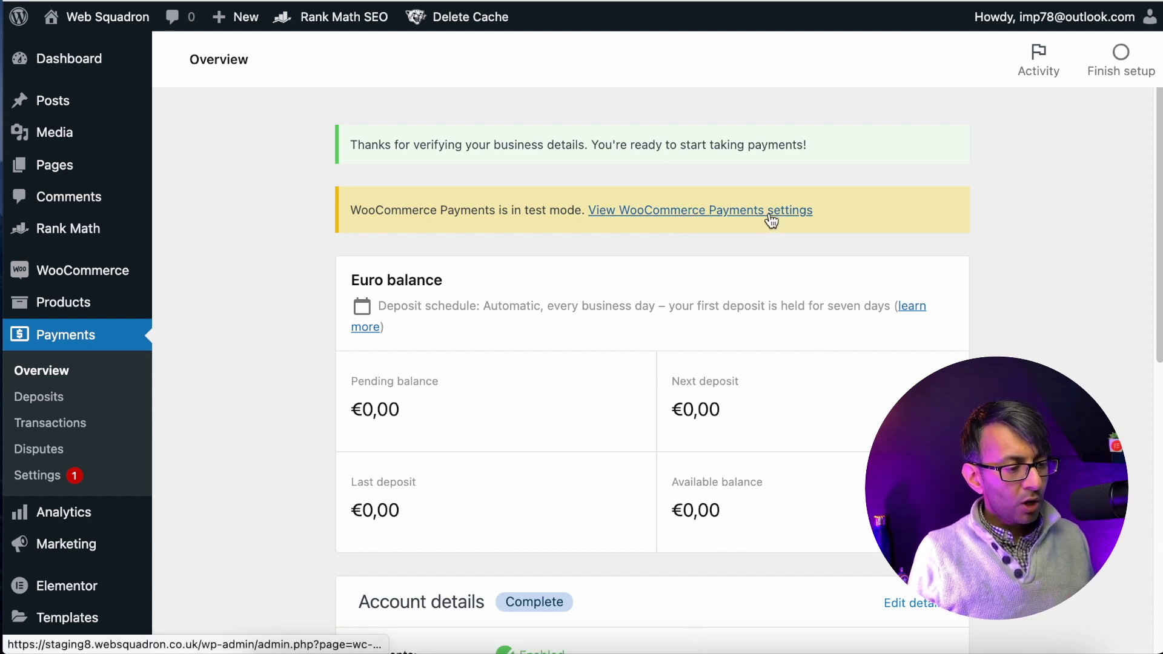
# Scroll through the WooCommerce Payments page to review the test mode notice.
pyautogui.scroll(-4, 775, 363)
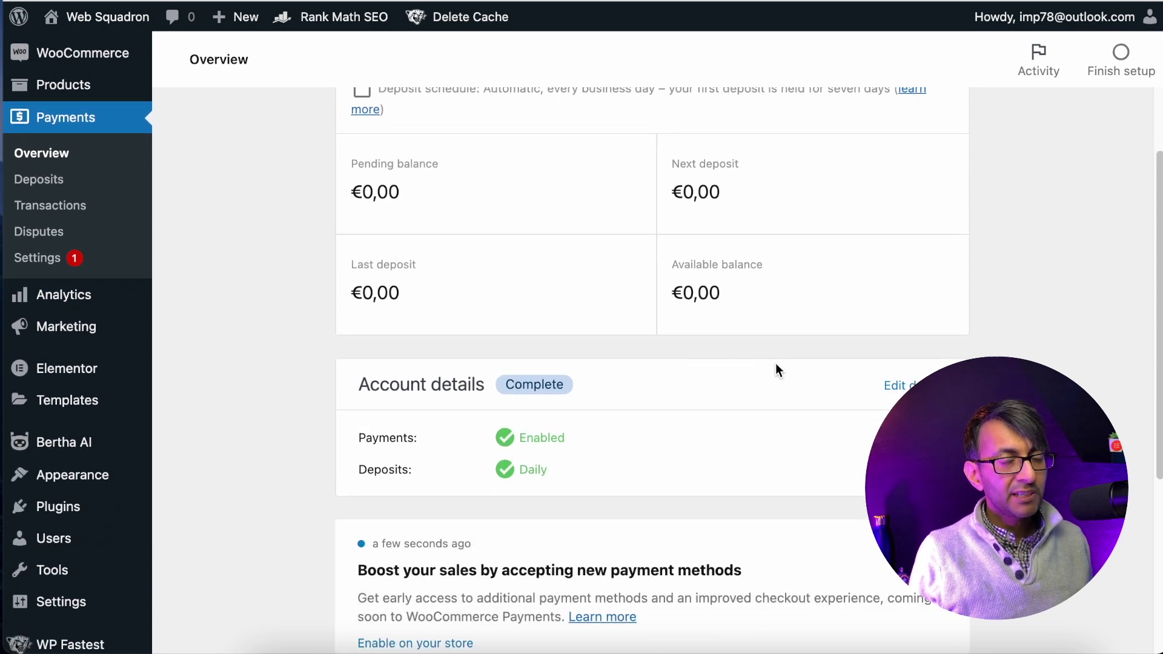
pyautogui.scroll(4, 776, 366)
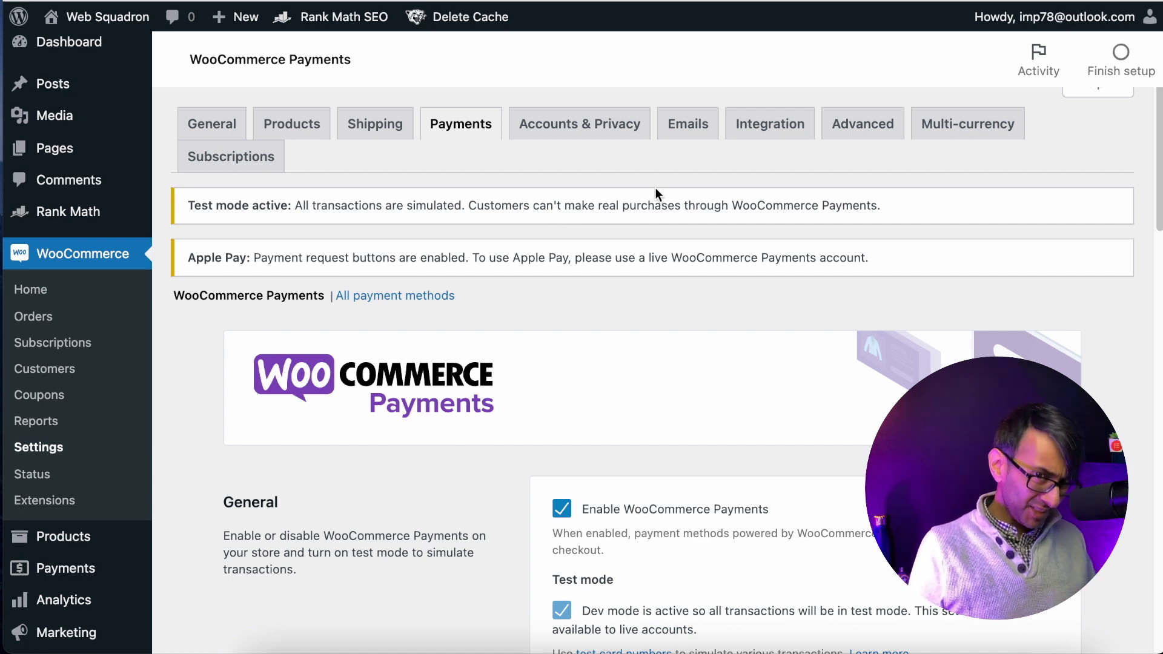
pyautogui.scroll(-5, 640, 199)
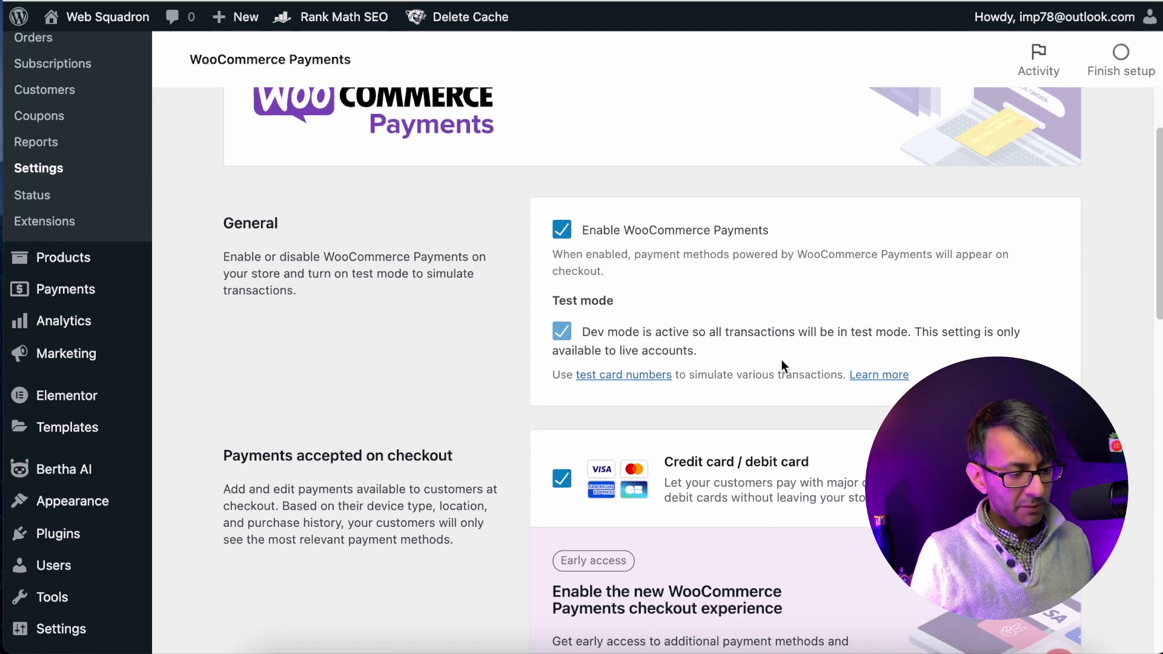
pyautogui.scroll(-2, 780, 359)
pyautogui.scroll(4, 780, 358)
pyautogui.scroll(1, 780, 358)
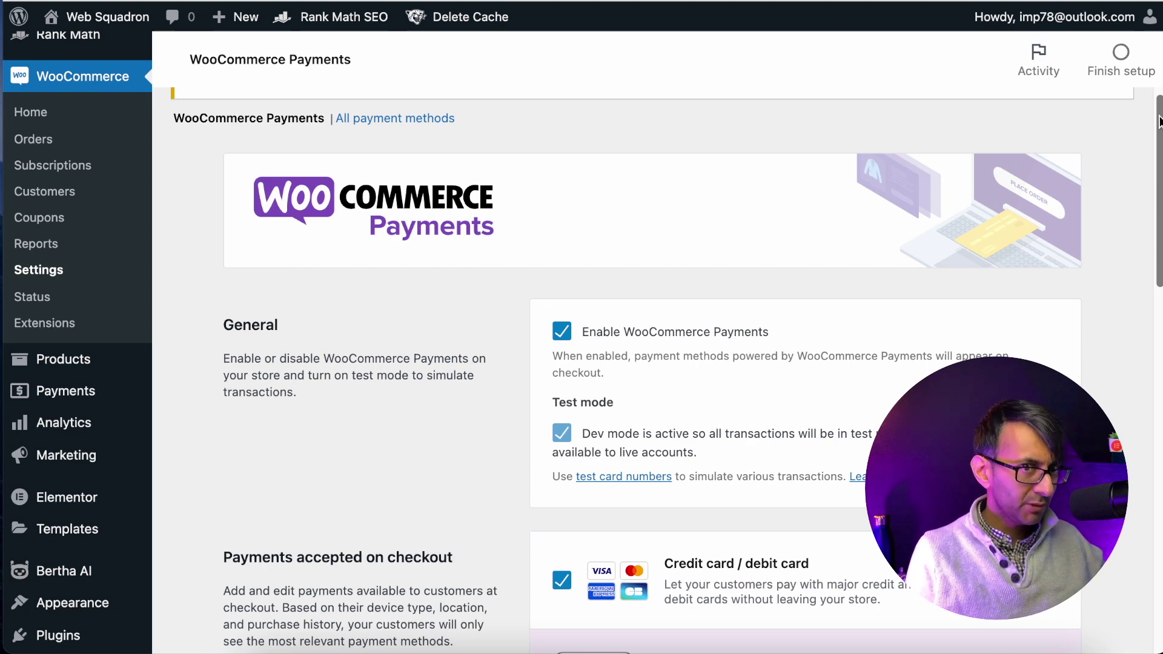
pyautogui.moveTo(1159, 122); pyautogui.dragTo(1159, 144)
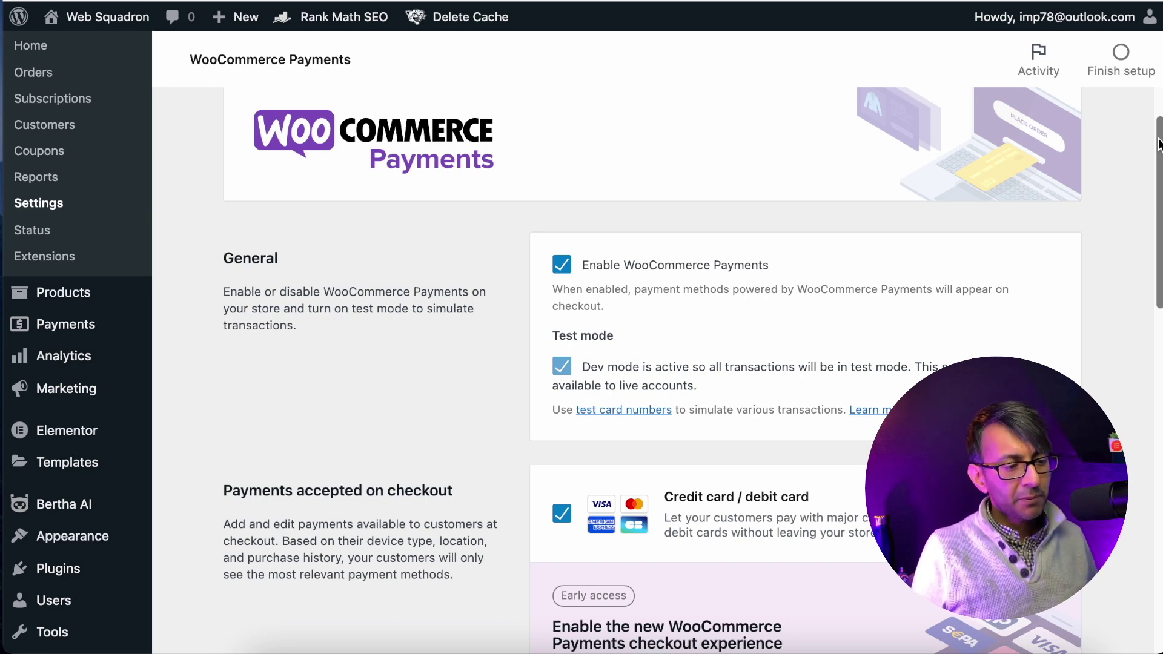
pyautogui.moveTo(1158, 144); pyautogui.dragTo(1159, 201)
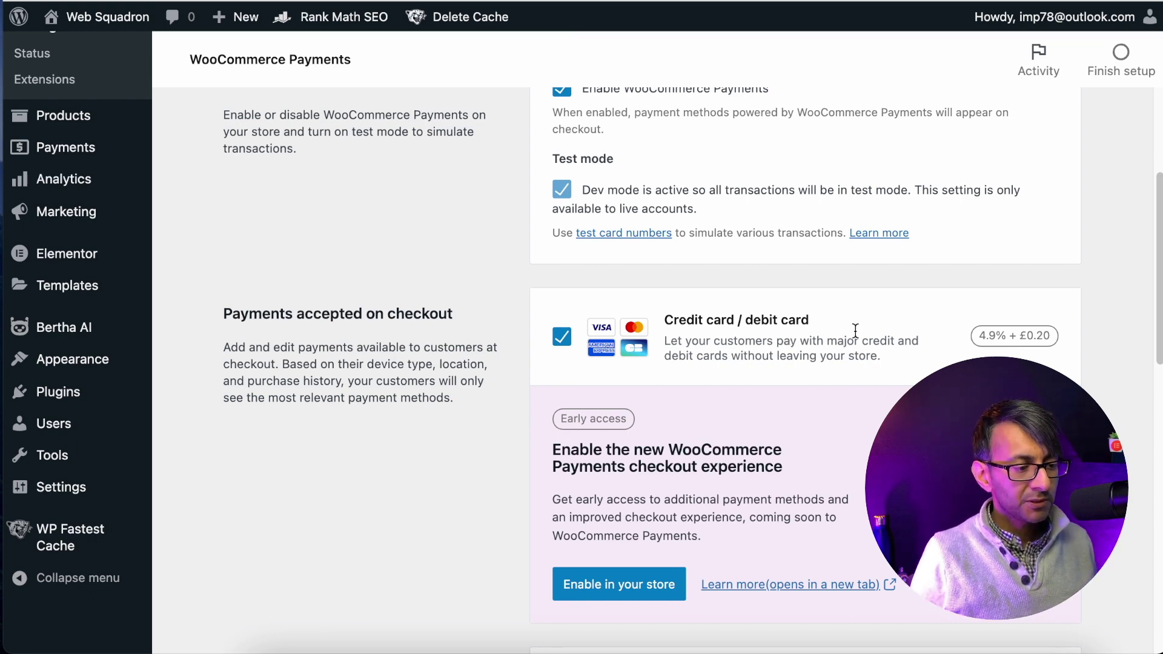
pyautogui.moveTo(1158, 200); pyautogui.dragTo(1159, 155)
pyautogui.scroll(1, 666, 364)
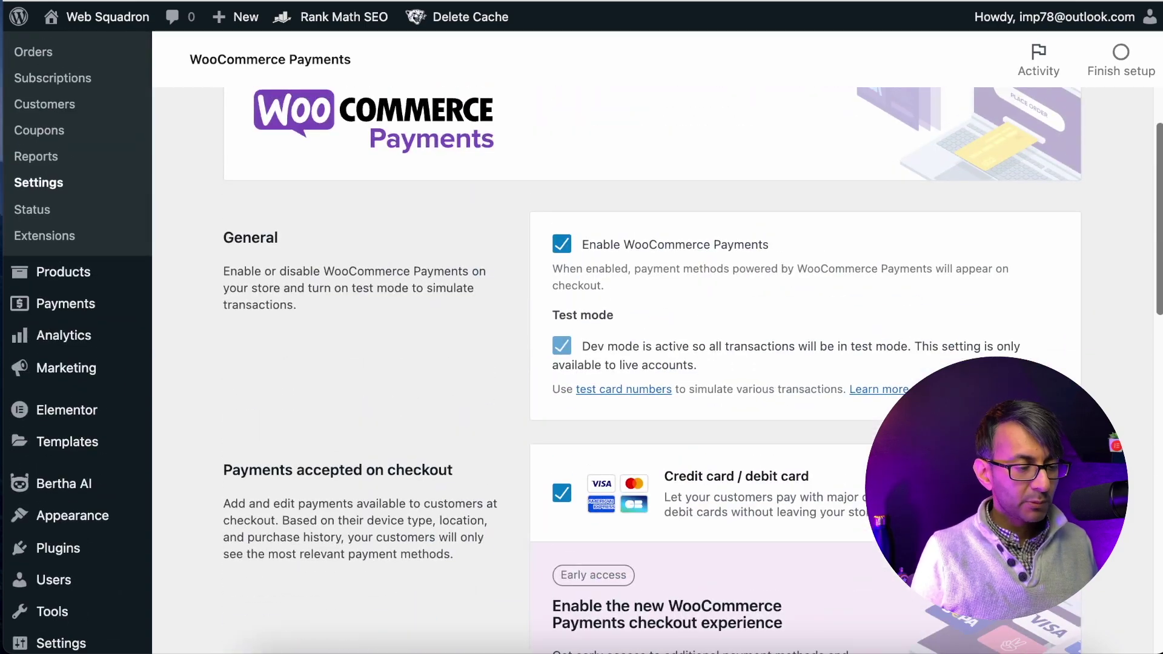
# Save the settings with express checkouts on checkout, product and cart pages and saved cards enabled.
pyautogui.scroll(-10, 666, 363)
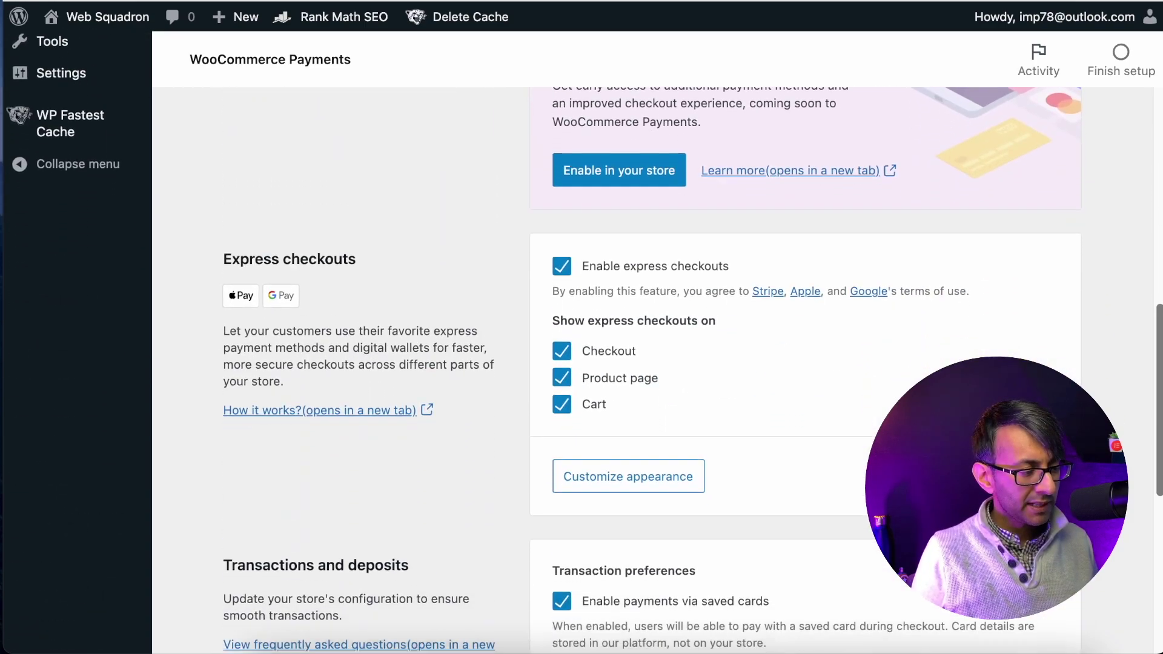
pyautogui.scroll(-2, 978, 295)
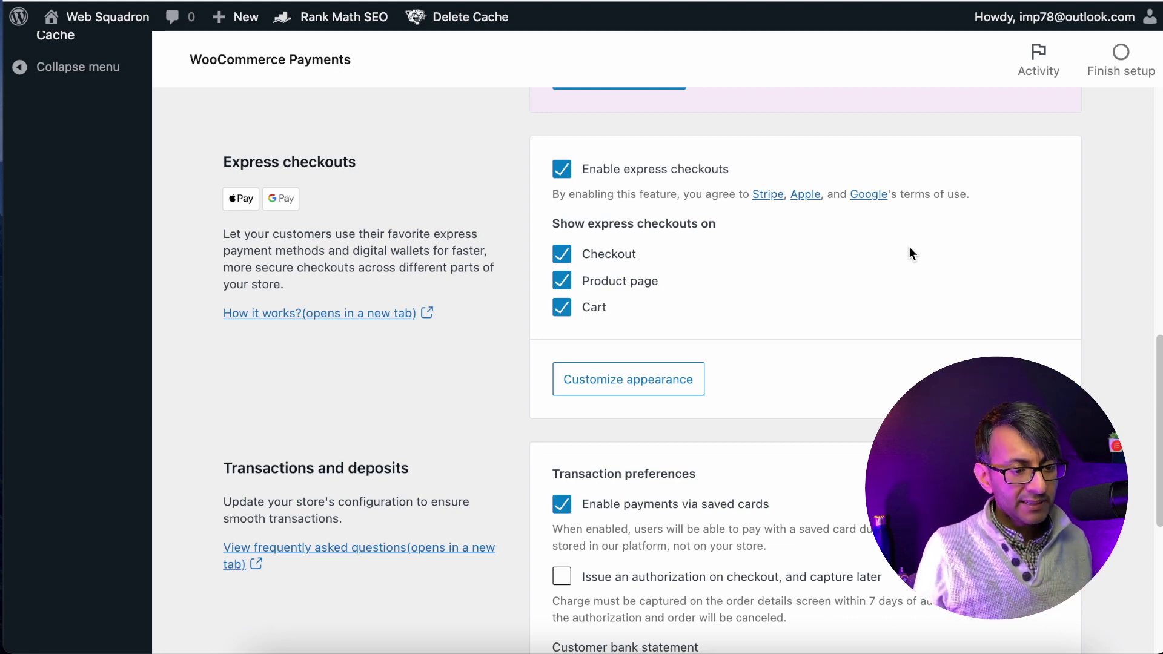
pyautogui.moveTo(1158, 365); pyautogui.dragTo(1158, 460)
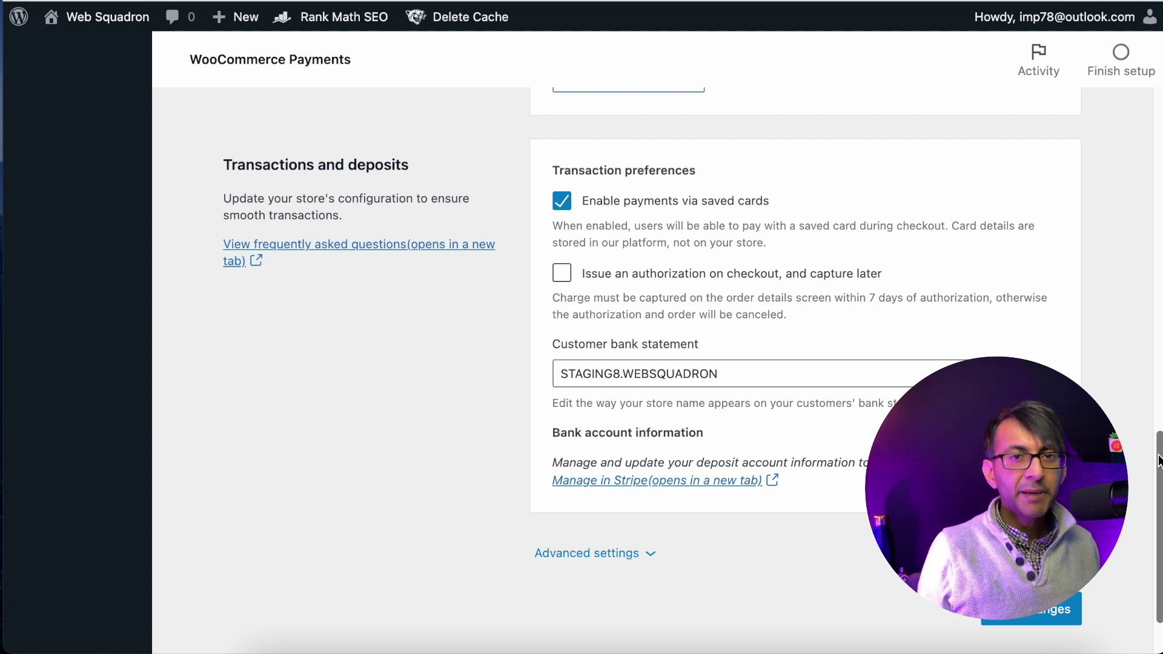
pyautogui.moveTo(1158, 461); pyautogui.dragTo(1158, 483)
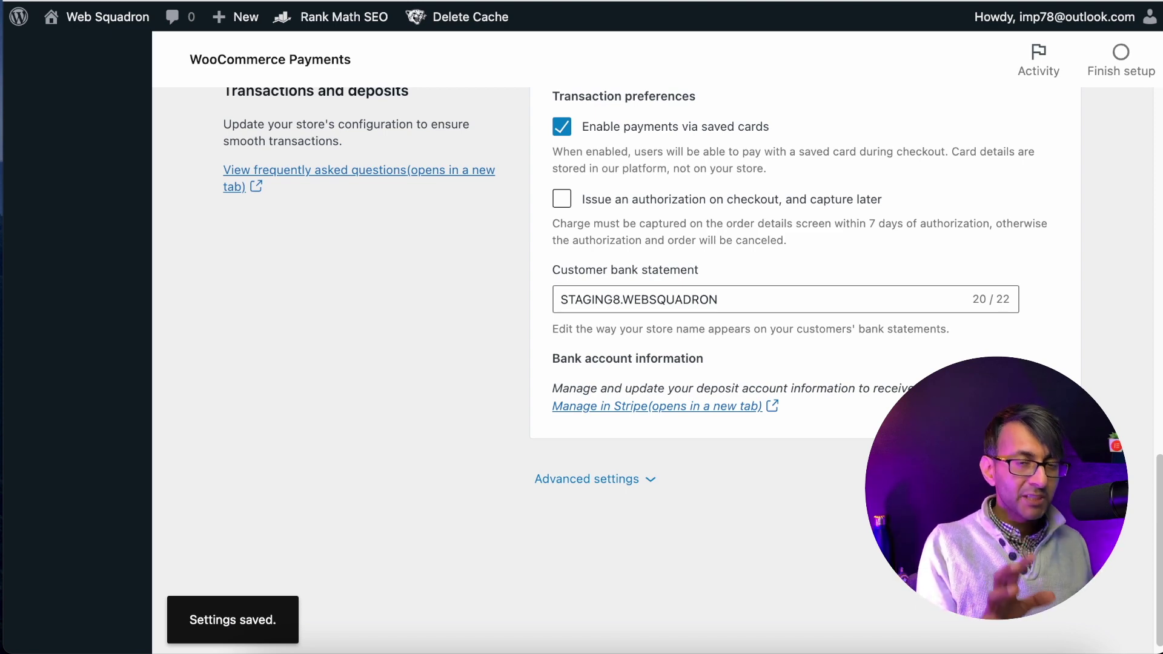
# Show all payment methods and scroll down to Recommended ways to get paid.
pyautogui.scroll(15, 399, 327)
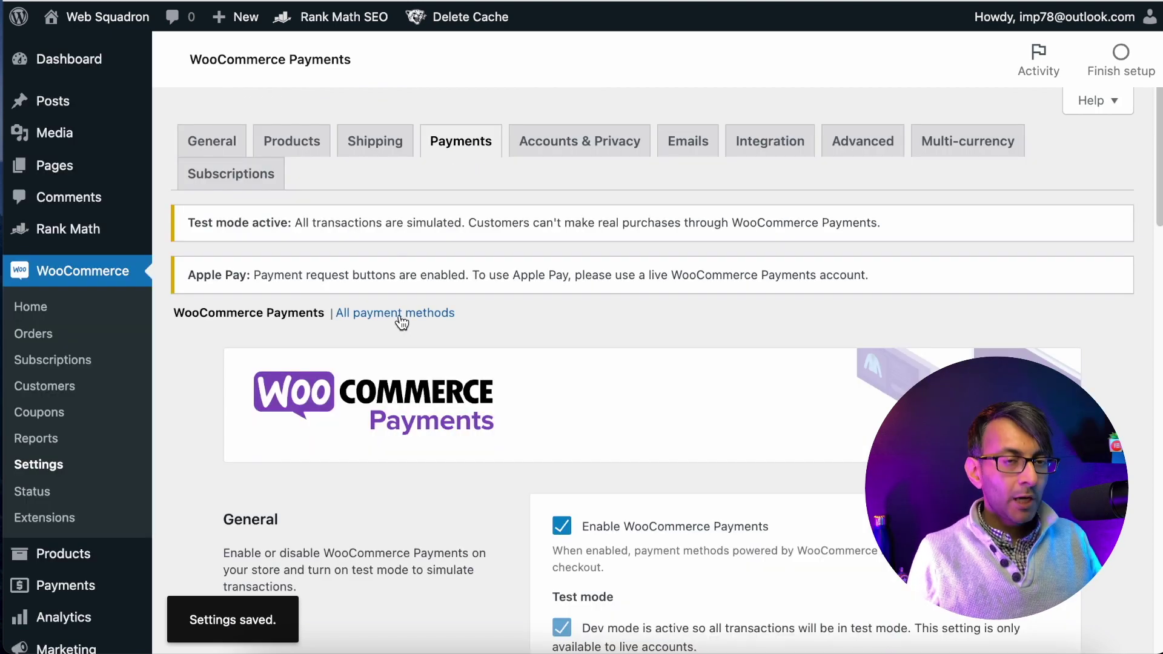
pyautogui.click(406, 315)
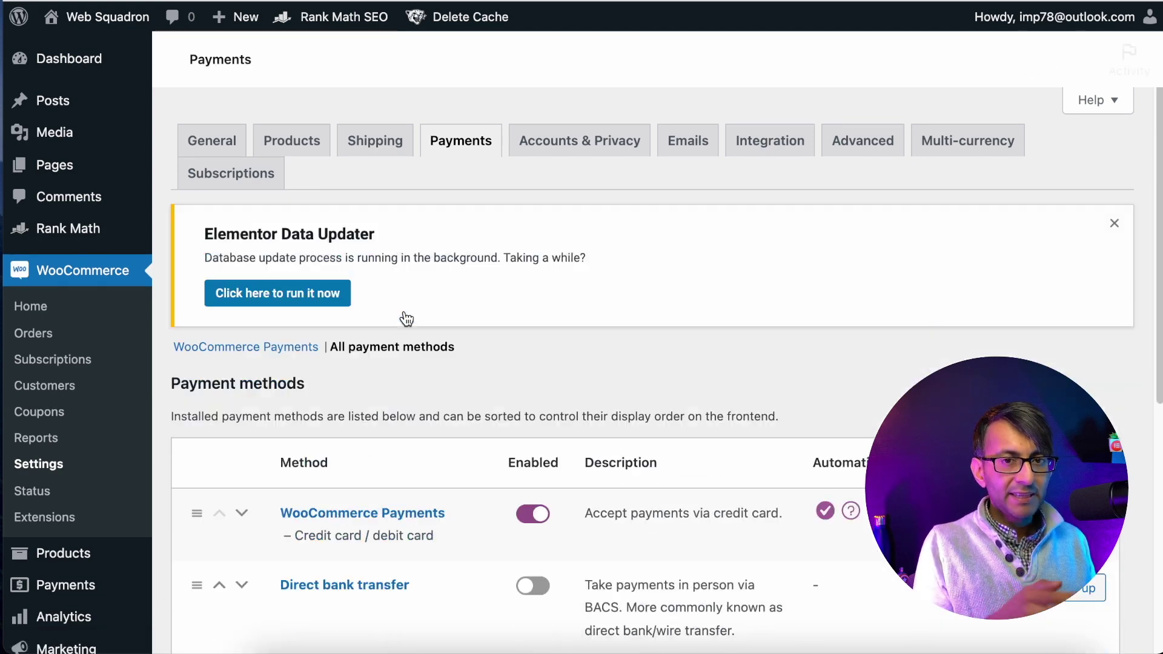
pyautogui.scroll(-7, 936, 319)
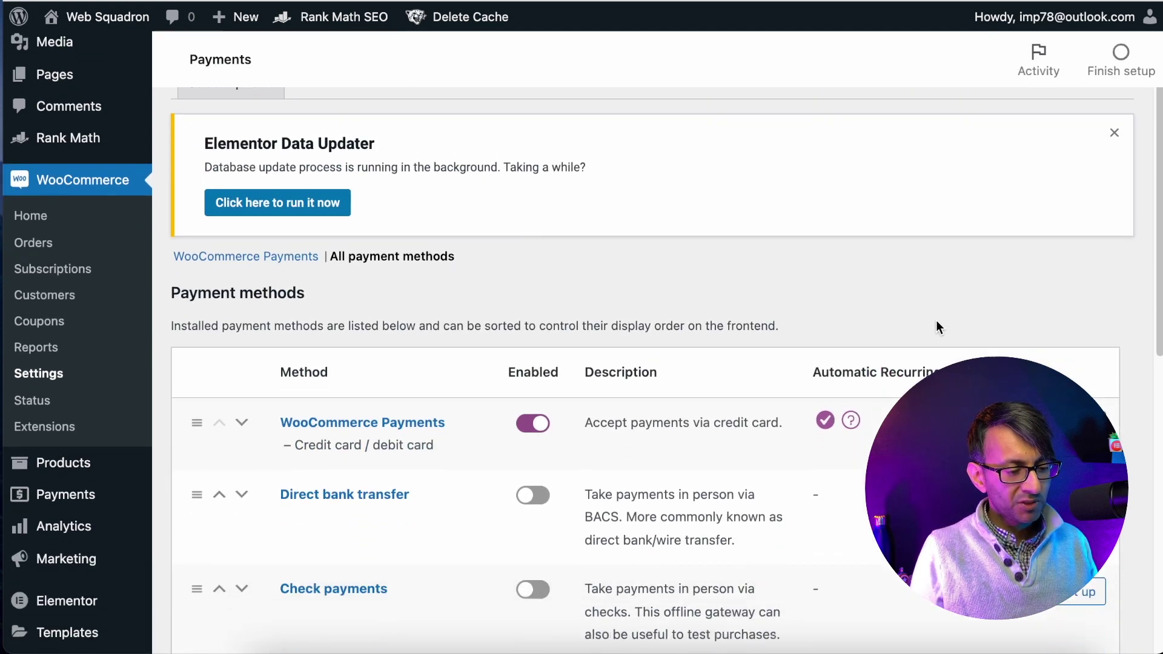
pyautogui.scroll(2, 1091, 173)
pyautogui.scroll(-8, 593, 463)
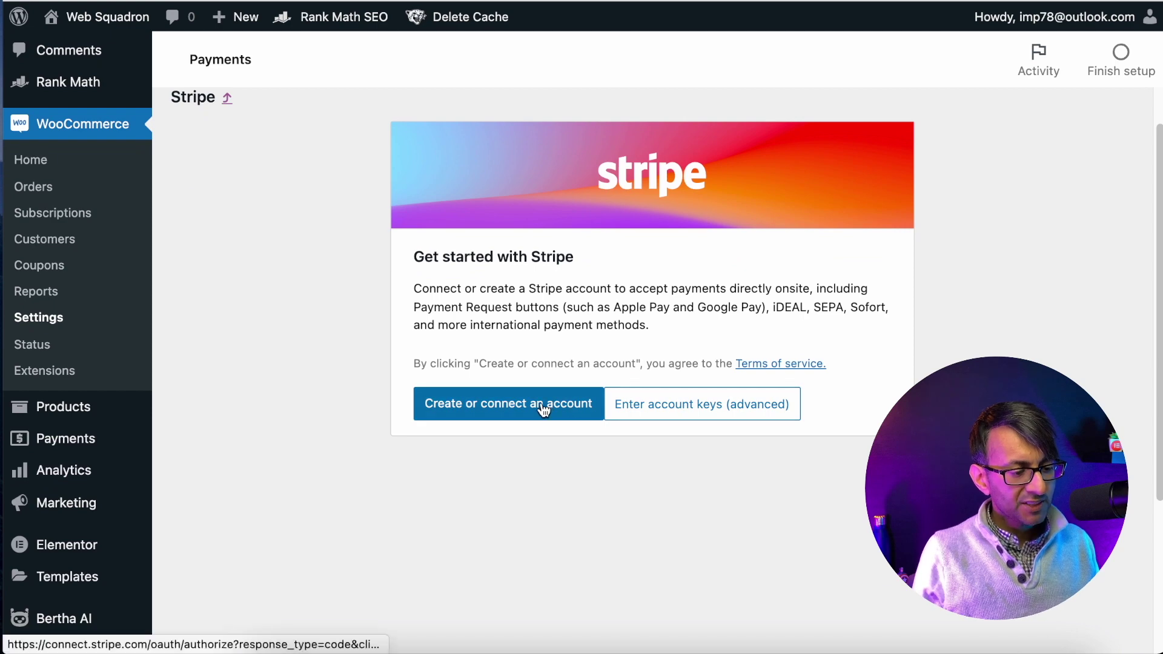
# Install Stripe Payments from Recommended ways to get paid via its Get started button.
pyautogui.click(544, 409)
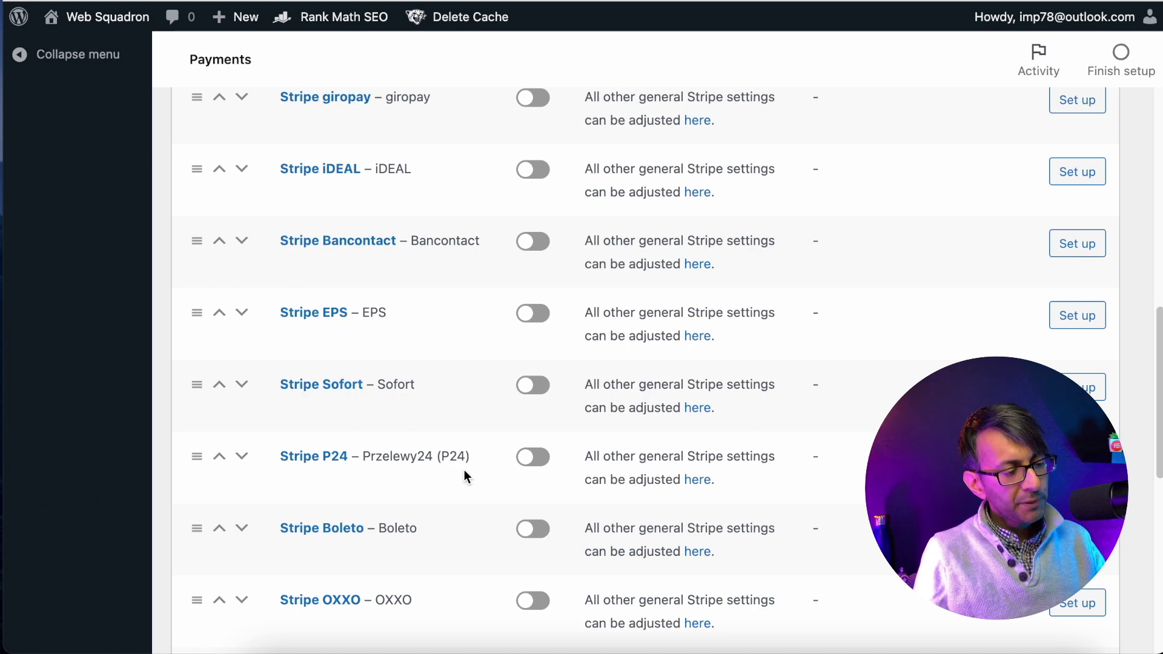
# Scroll through the disabled Stripe gateways down to Recommended ways to get paid.
pyautogui.scroll(3, 464, 469)
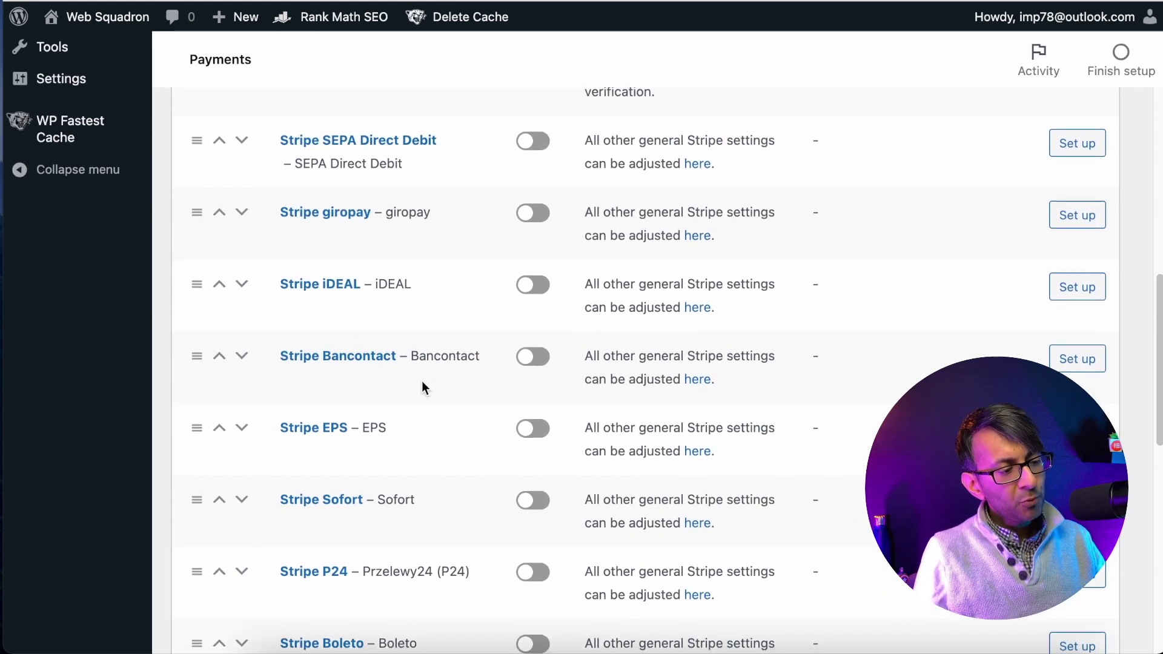
pyautogui.moveTo(1159, 312); pyautogui.dragTo(1159, 183)
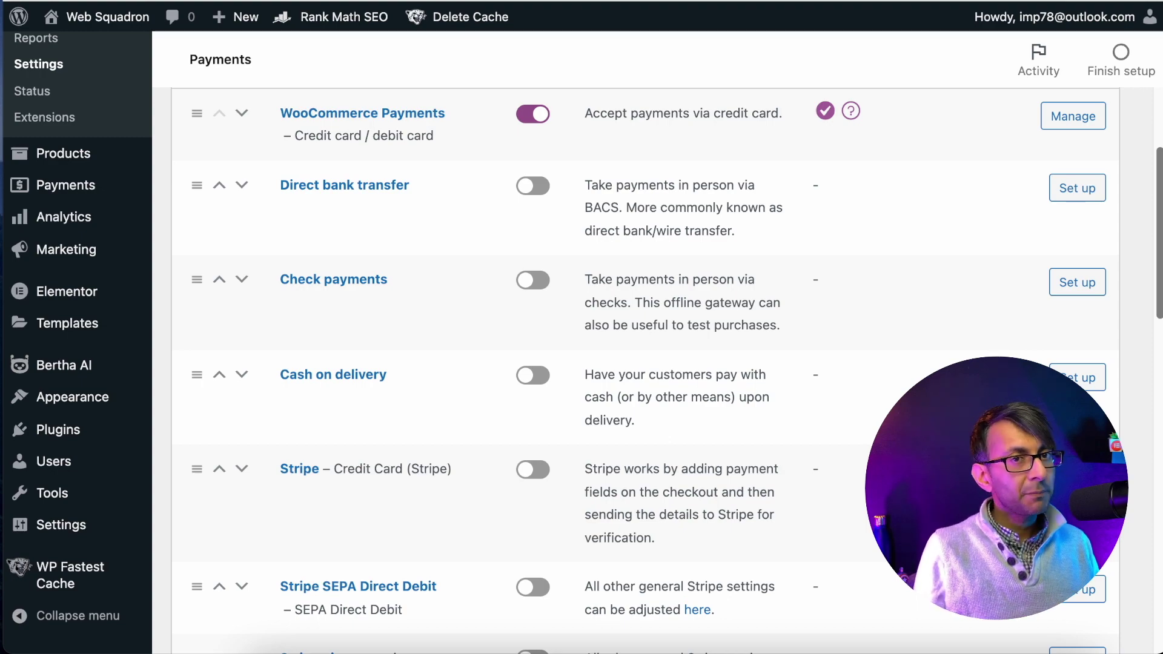
pyautogui.moveTo(1160, 183); pyautogui.dragTo(1159, 516)
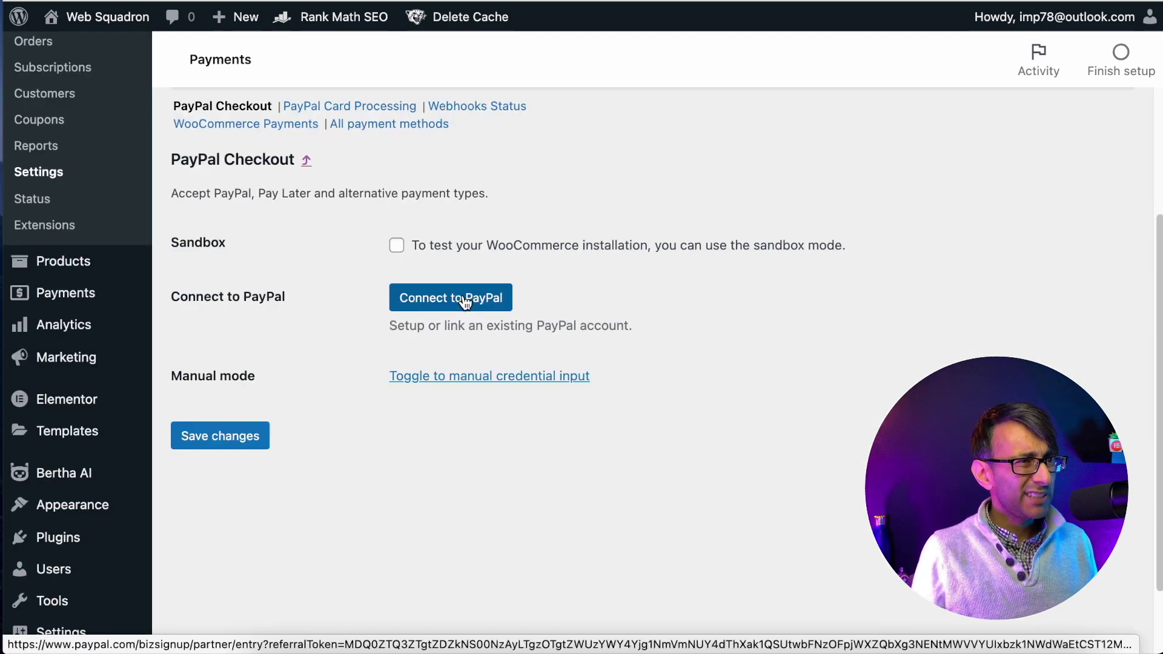
# Start linking the store to a PayPal account, then close the PayPal business sign-up window.
pyautogui.click(468, 303)
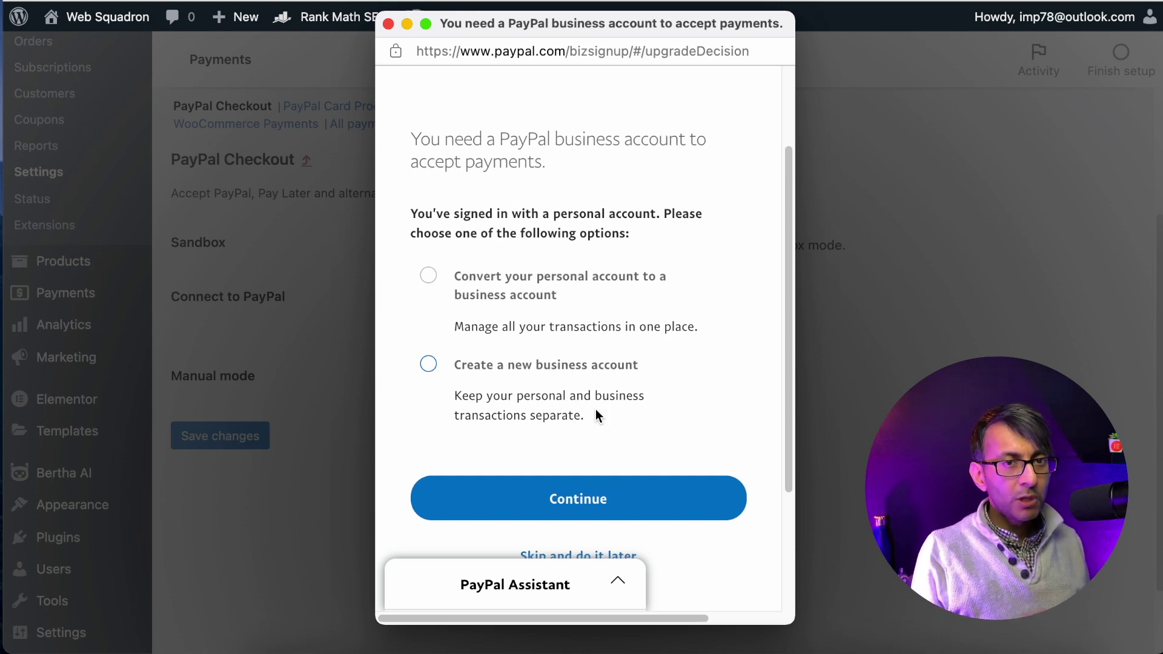
pyautogui.click(387, 24)
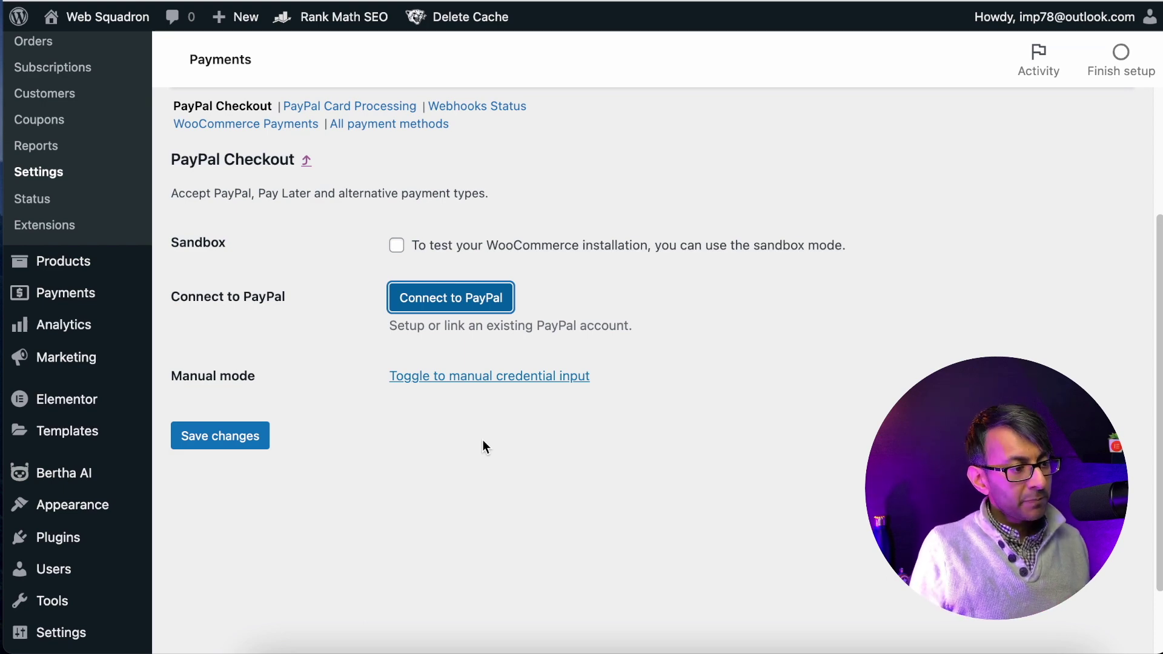
# In WooCommerce Settings > Payments, check WooCommerce Payments test mode, then show all payment methods.
pyautogui.click(40, 178)
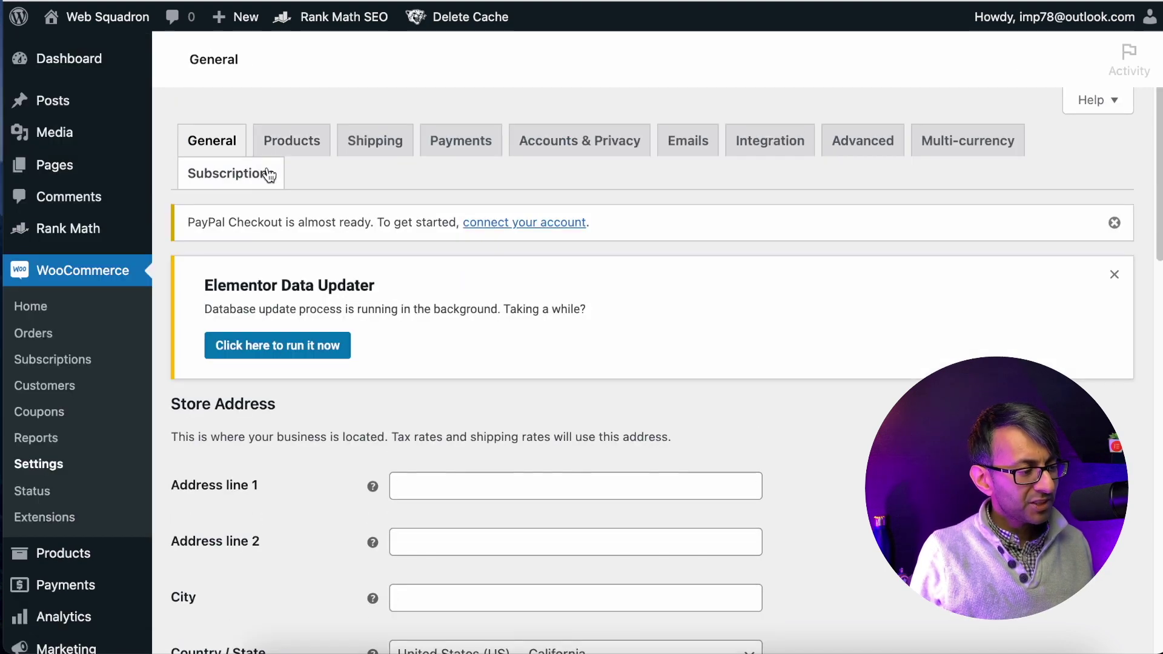
pyautogui.click(488, 148)
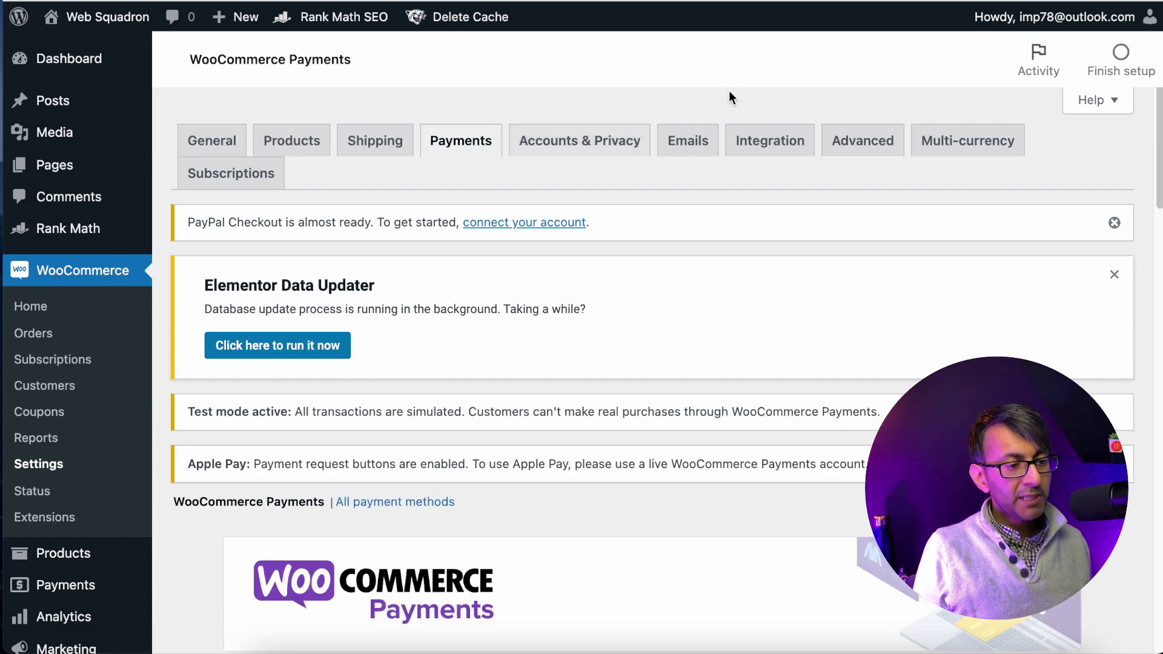
pyautogui.moveTo(1160, 169); pyautogui.dragTo(1159, 235)
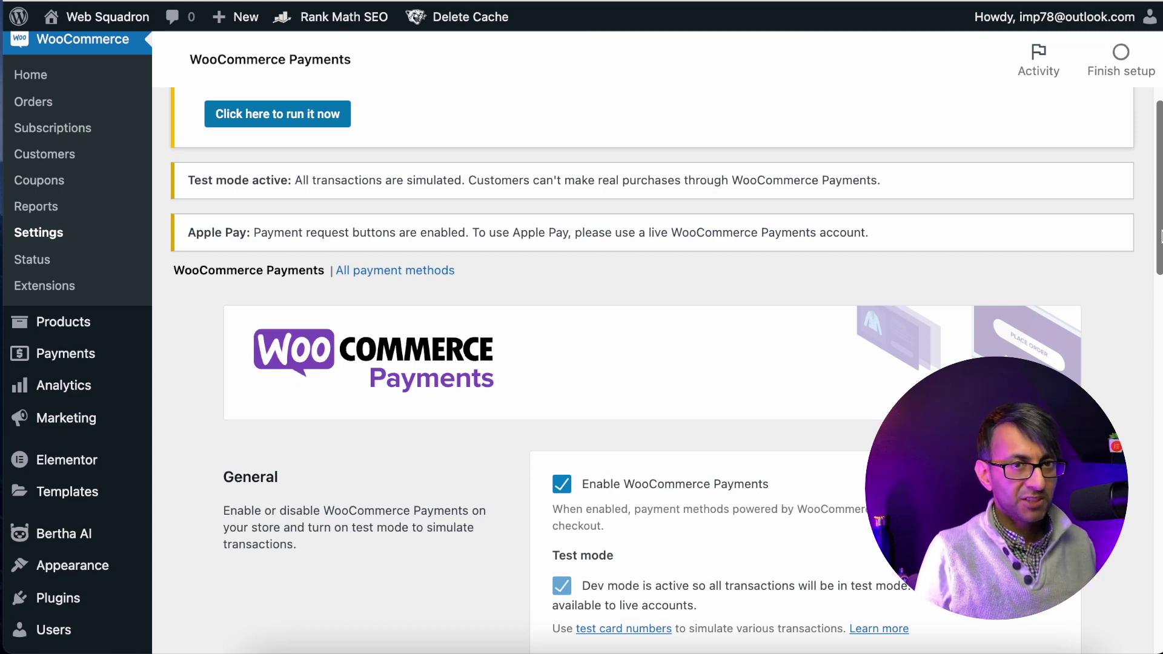
pyautogui.moveTo(1160, 236); pyautogui.dragTo(1160, 259)
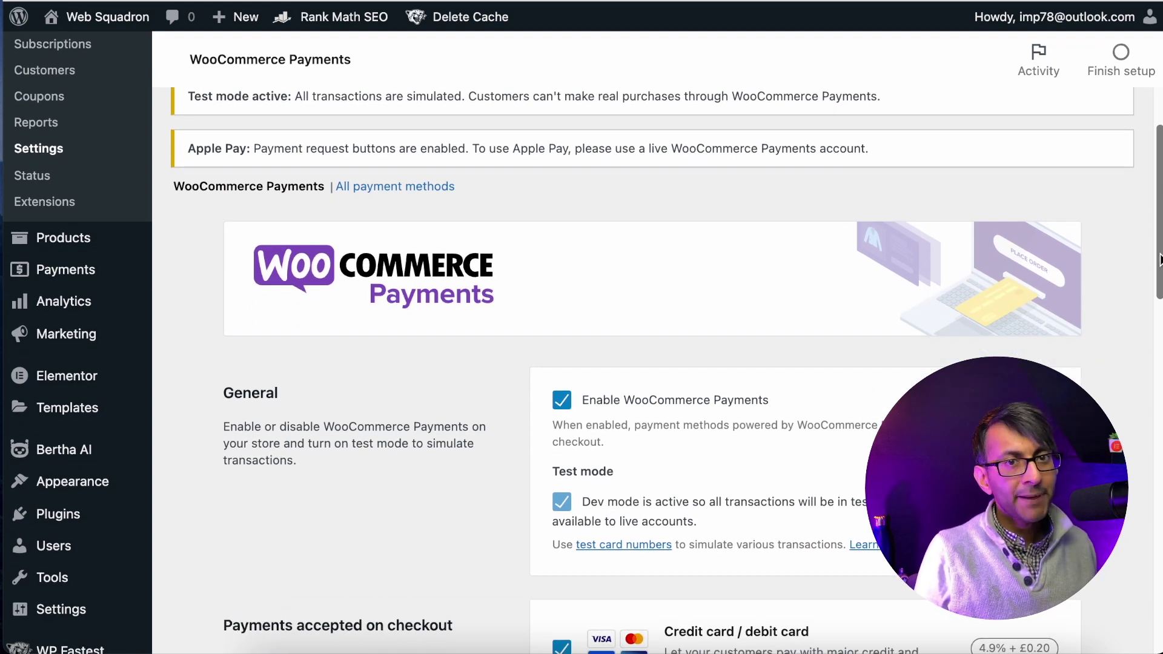
pyautogui.scroll(-4, 529, 279)
pyautogui.scroll(9, 528, 278)
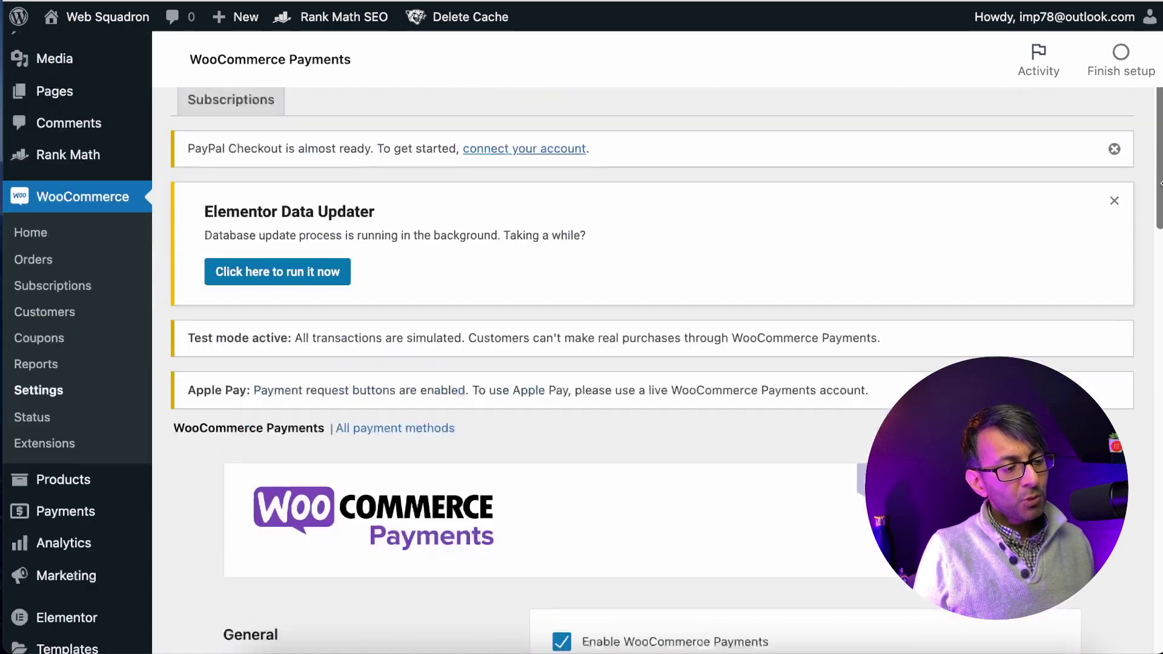
pyautogui.click(401, 463)
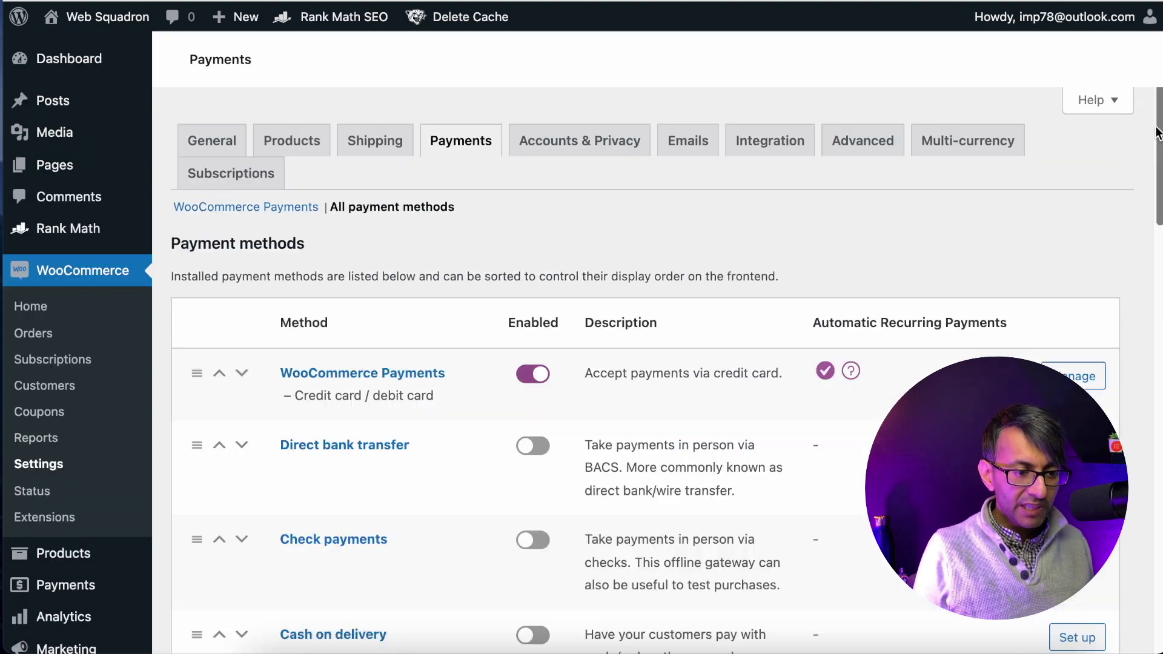
# Open the PayPal and PayPal Card Processing setup pages in separate tabs.
pyautogui.moveTo(1154, 126); pyautogui.dragTo(1148, 551)
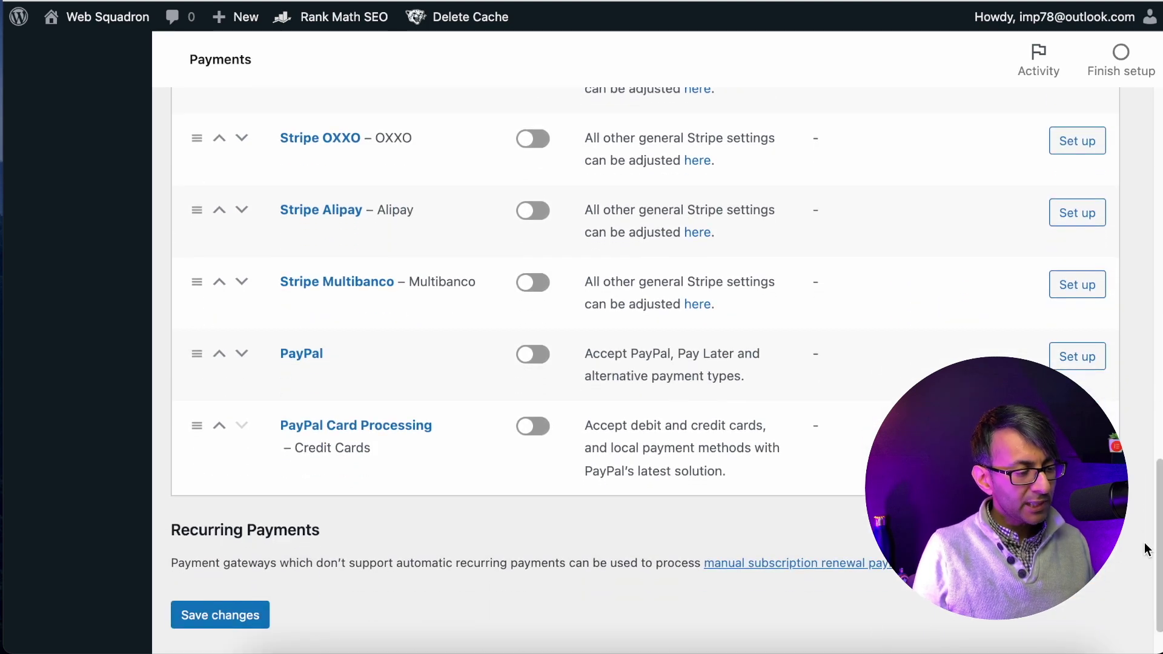
pyautogui.rightClick(1072, 366)
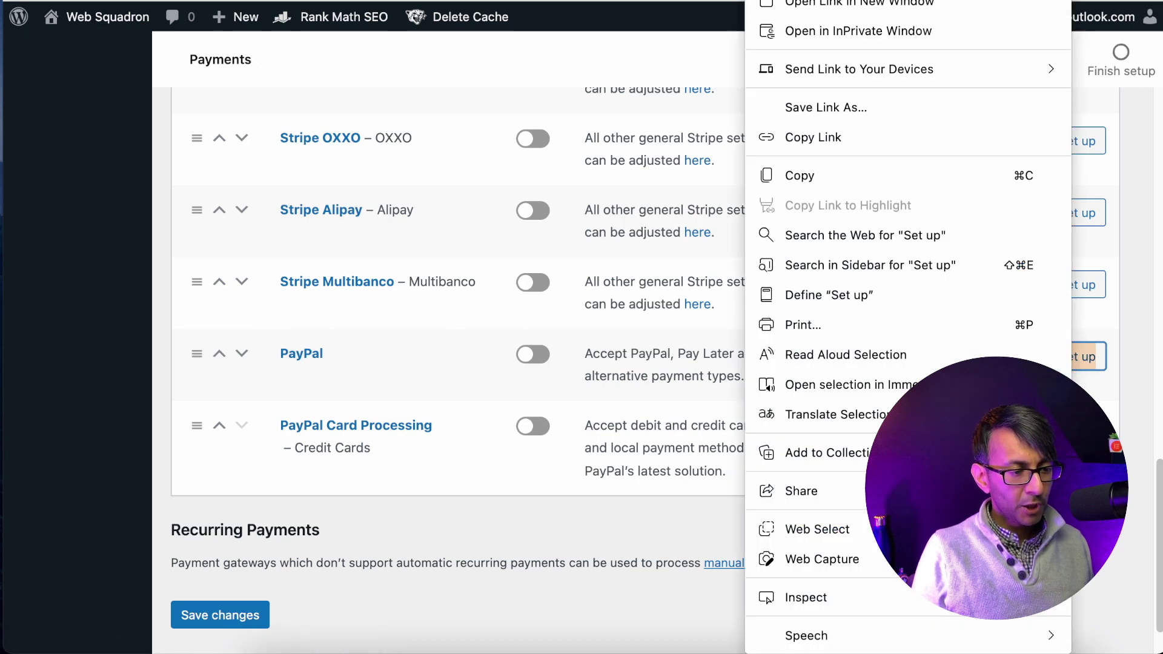
pyautogui.click(975, 36)
pyautogui.rightClick(1077, 356)
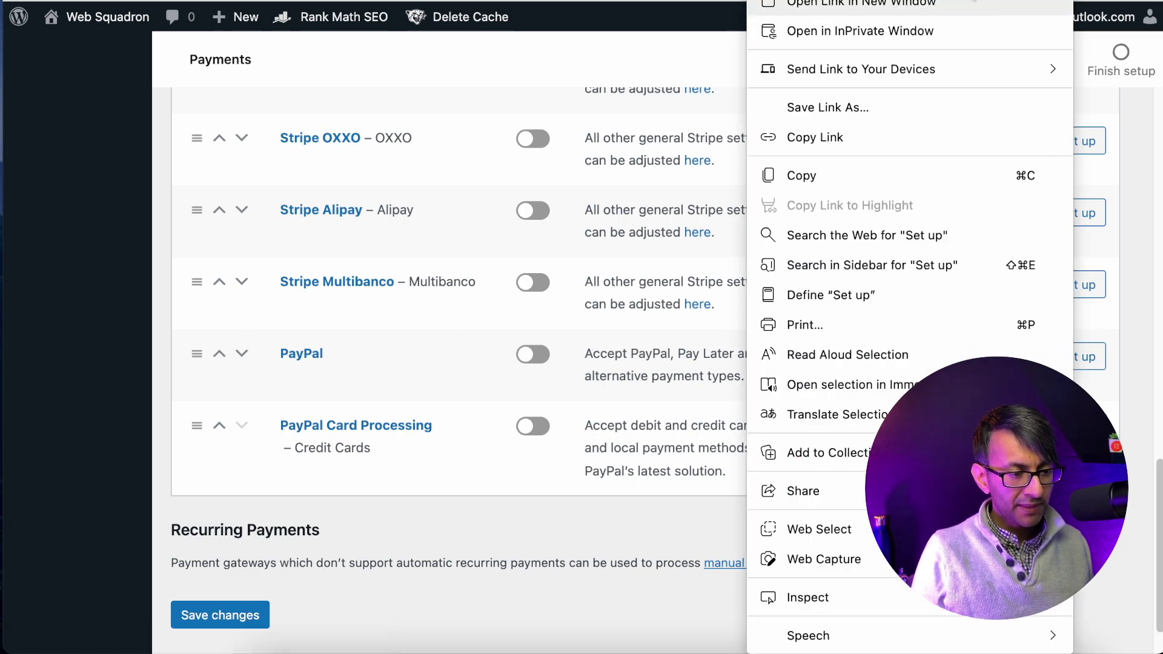
pyautogui.click(878, 18)
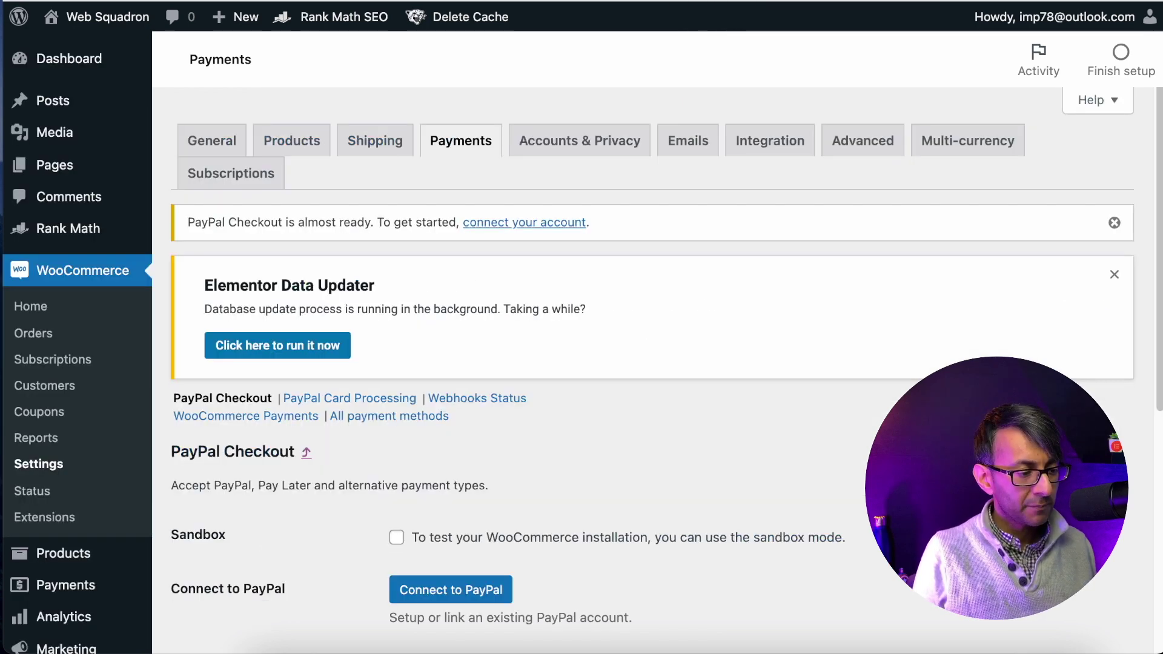
# Review the PayPal Checkout settings, then move to the PayPal Card Processing settings tab.
pyautogui.scroll(-7, 668, 470)
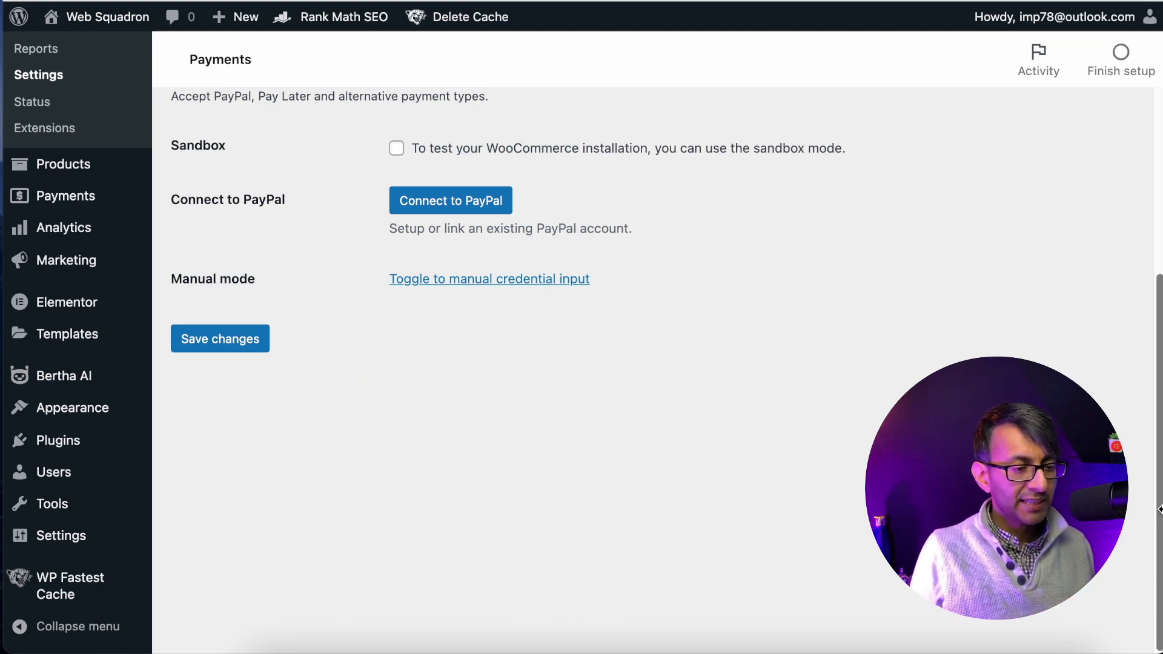
pyautogui.press('super+[')
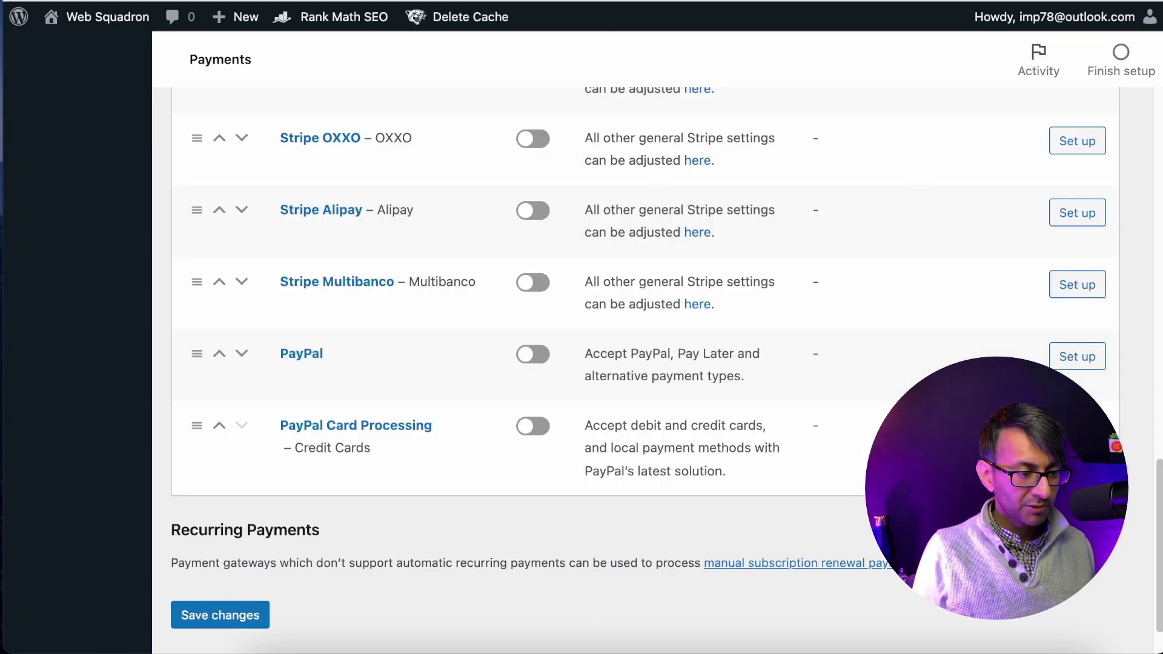
pyautogui.press('super+]')
# Return to the payment methods list showing disabled Stripe iDEAL, Bancontact, EPS, Sofort, P24, Boleto, OXXO, Alipay.
pyautogui.scroll(-3, 711, 424)
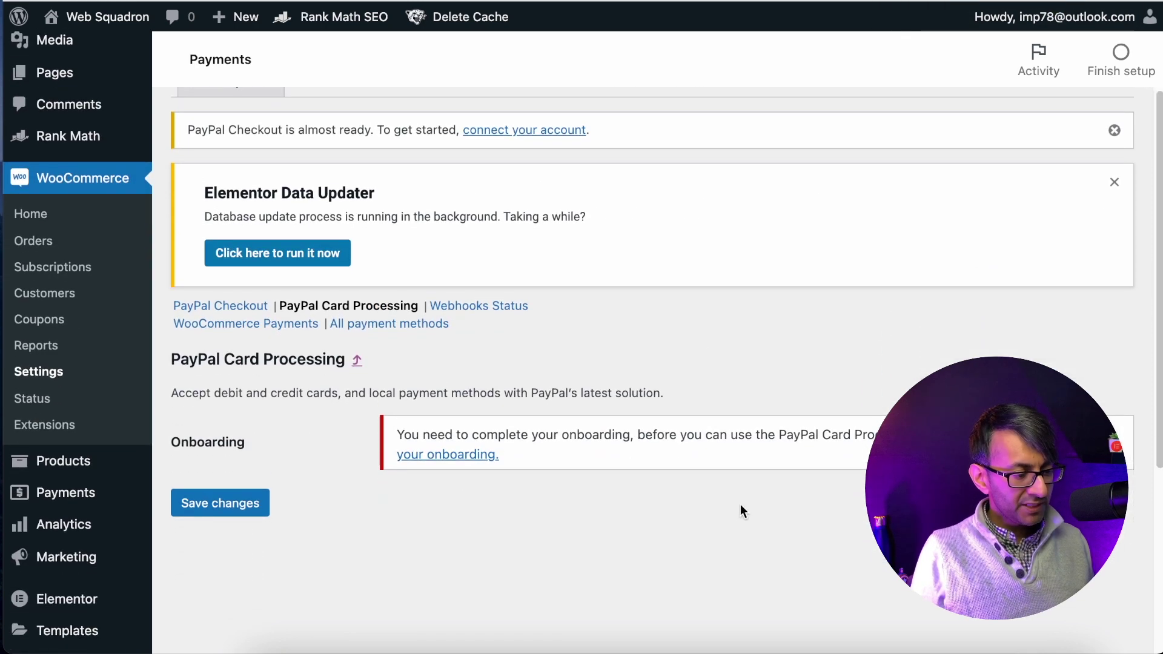
pyautogui.scroll(-3, 741, 506)
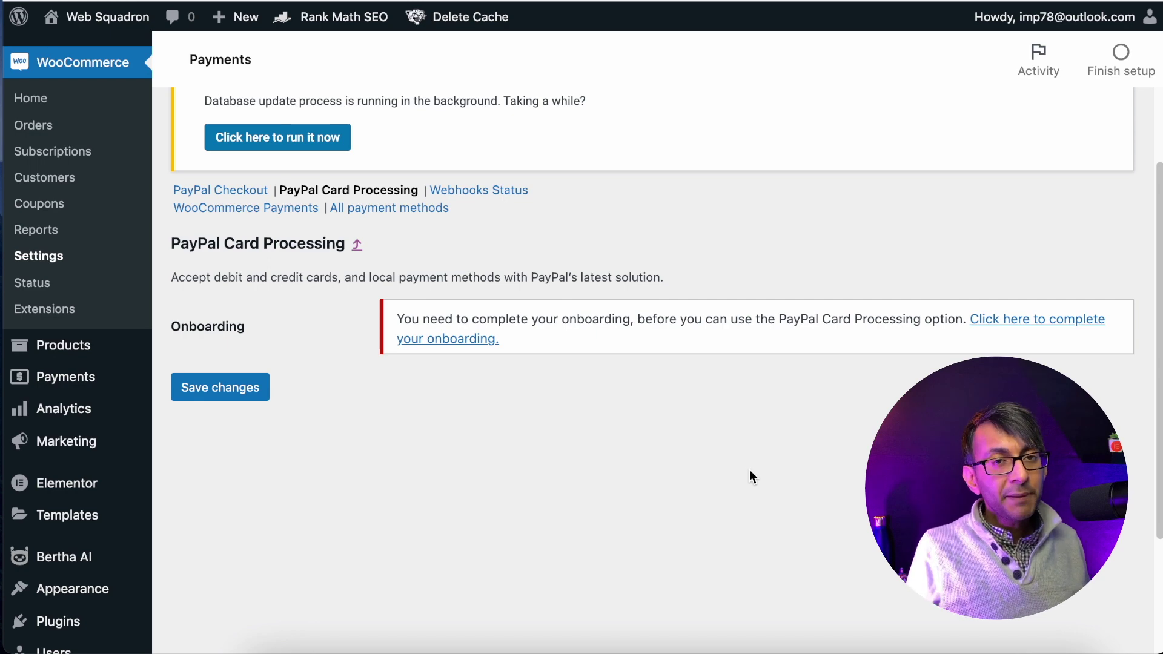
pyautogui.hotkey('alt', 'Left')
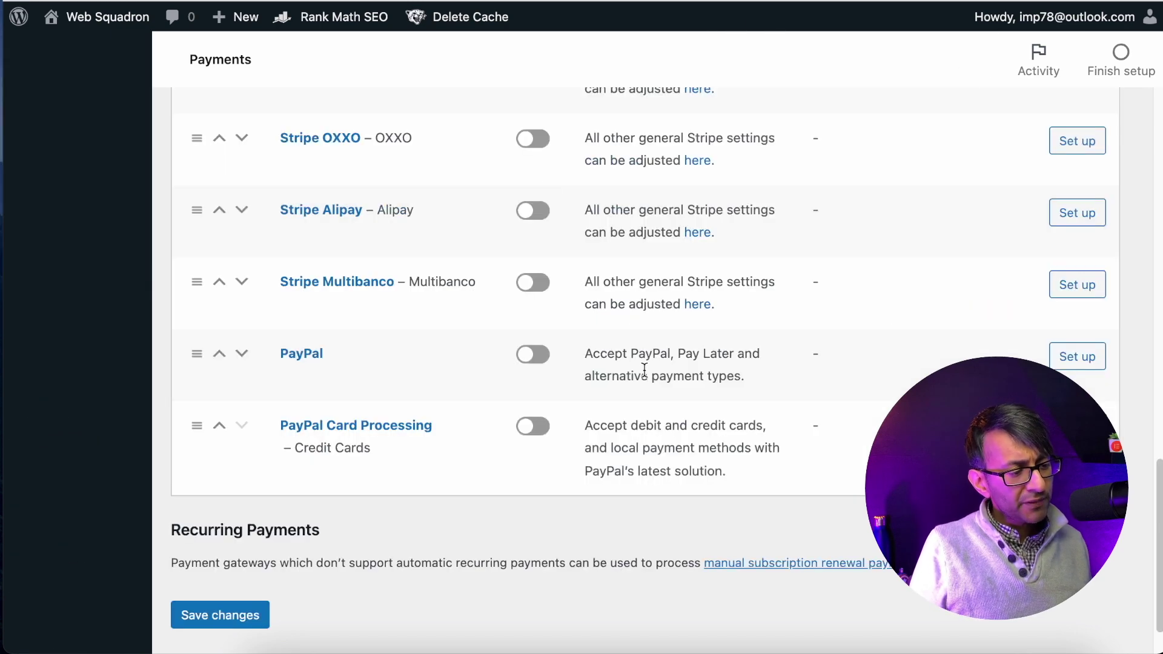
pyautogui.scroll(8, 644, 369)
pyautogui.scroll(-3, 744, 458)
pyautogui.scroll(2, 744, 457)
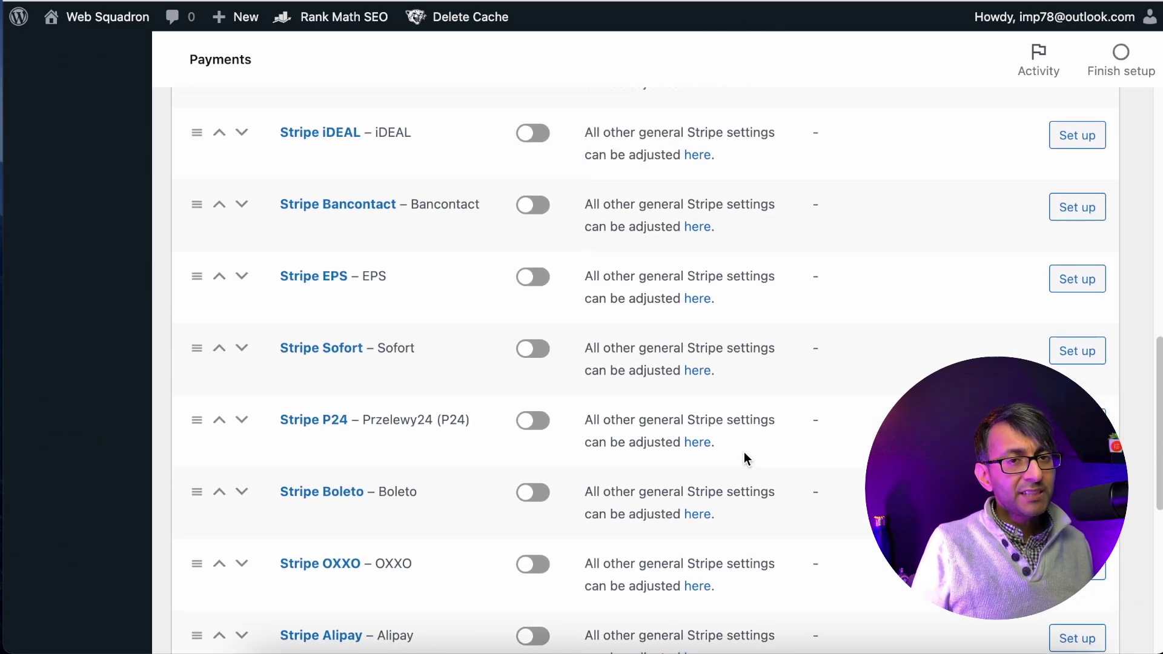